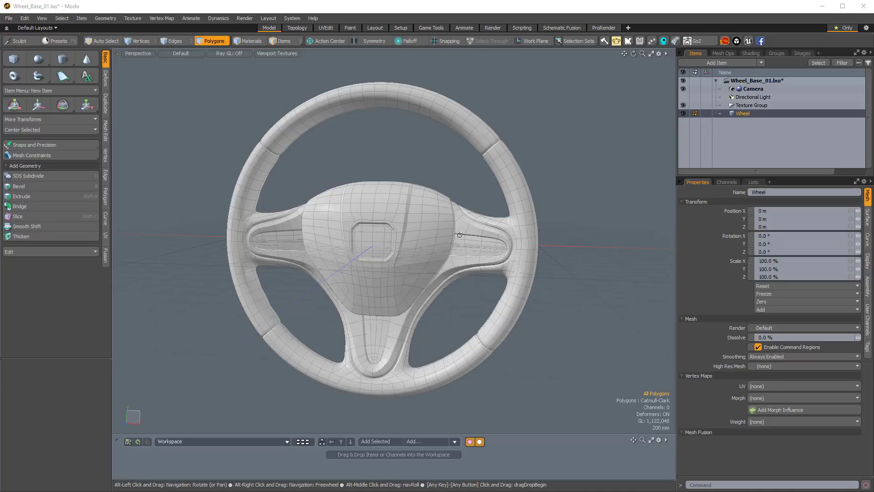
# Examine the steering wheel mesh from several angles and toggle its Catmull-Clark subdivision off and back on
pyautogui.keyDown('alt'); pyautogui.moveTo(437, 221); pyautogui.dragTo(628, 245); pyautogui.keyUp('alt')
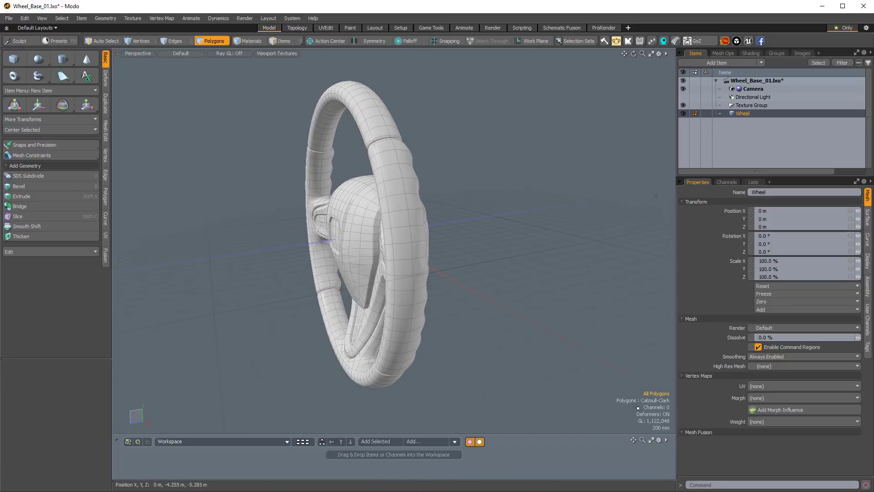
pyautogui.keyDown('alt'); pyautogui.moveTo(489, 246); pyautogui.dragTo(556, 247); pyautogui.keyUp('alt')
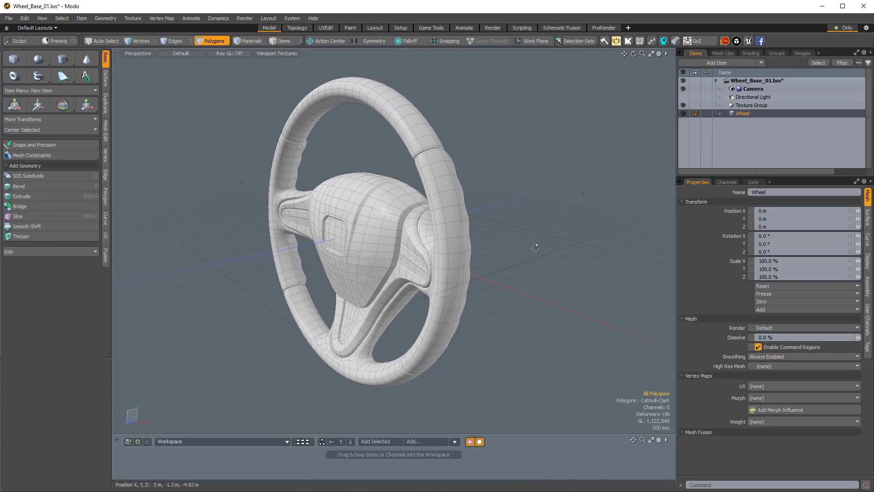
pyautogui.keyDown('alt'); pyautogui.moveTo(533, 244); pyautogui.dragTo(547, 270); pyautogui.keyUp('alt')
pyautogui.press('shift')
pyautogui.press('Tab')
pyautogui.press('Tab')
pyautogui.keyDown('alt'); pyautogui.moveTo(564, 230); pyautogui.dragTo(513, 205); pyautogui.keyUp('alt')
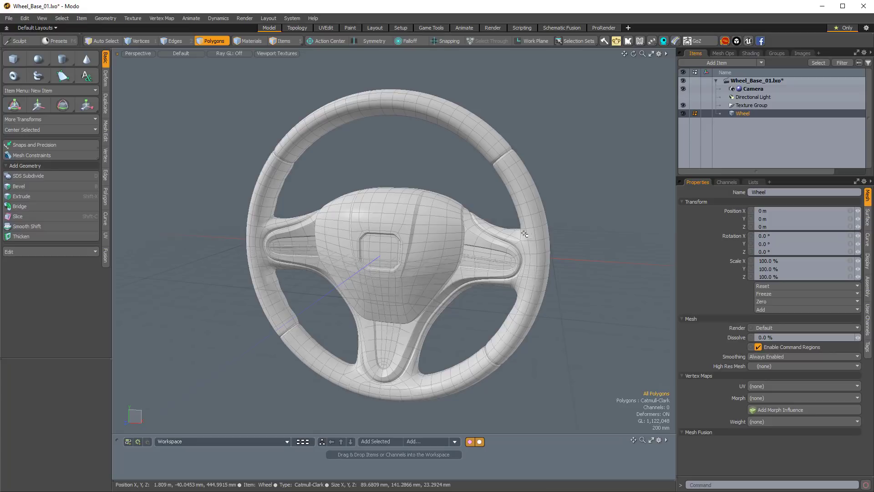
pyautogui.keyDown('alt'); pyautogui.moveTo(443, 130); pyautogui.dragTo(564, 227); pyautogui.keyUp('alt')
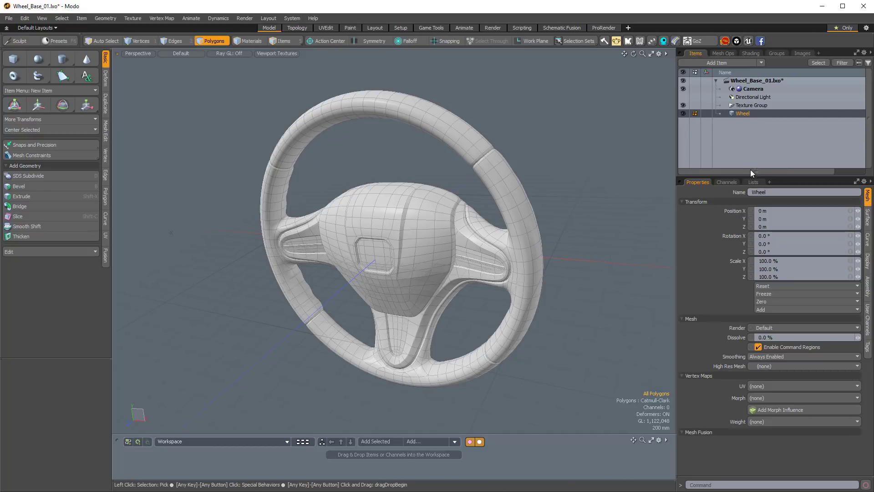
# Set the Wheel mesh's Catmull-Clark subdivision level to 1 and check the wheel's shape from the side and front
pyautogui.click(868, 218)
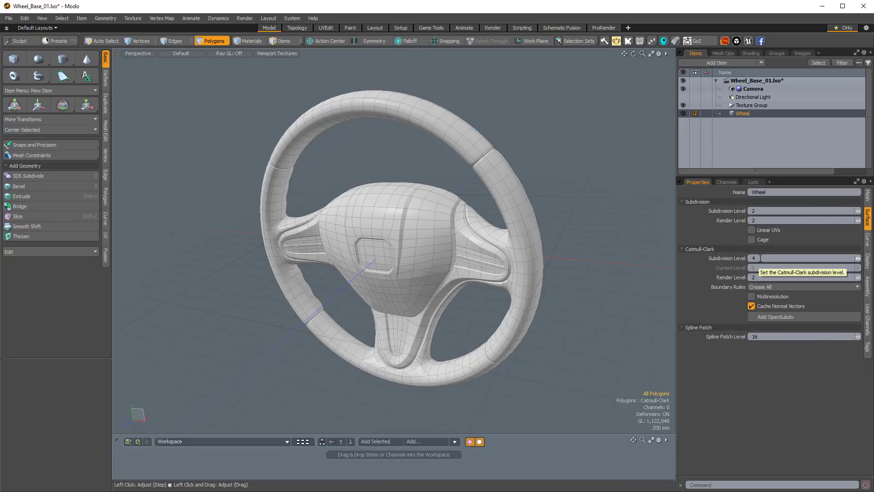
pyautogui.keyDown('alt'); pyautogui.moveTo(556, 215); pyautogui.dragTo(494, 182); pyautogui.keyUp('alt')
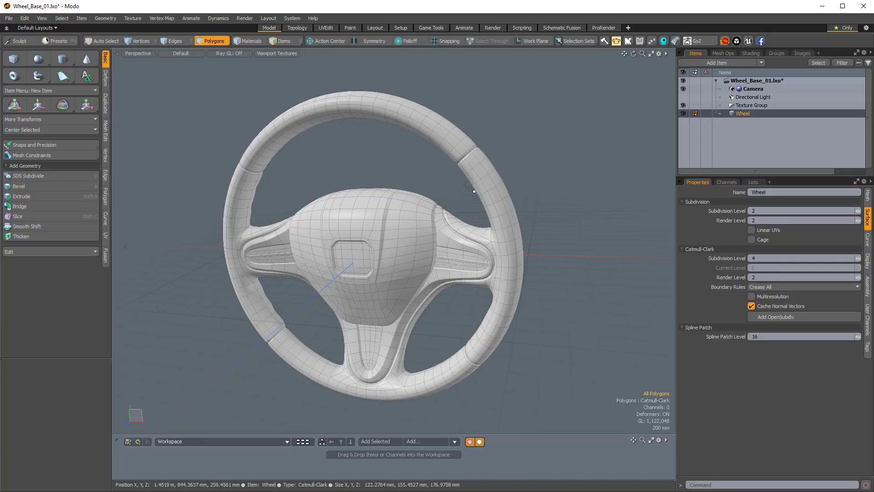
pyautogui.keyDown('alt'); pyautogui.moveTo(472, 177); pyautogui.dragTo(332, 294); pyautogui.keyUp('alt')
pyautogui.scroll(3, 339, 265)
pyautogui.scroll(-3, 336, 275)
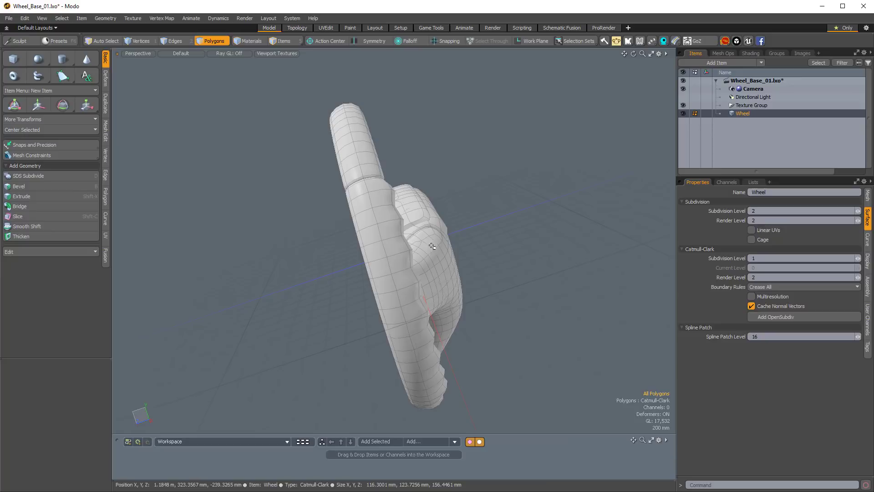
pyautogui.keyDown('alt'); pyautogui.moveTo(335, 304); pyautogui.dragTo(501, 180); pyautogui.keyUp('alt')
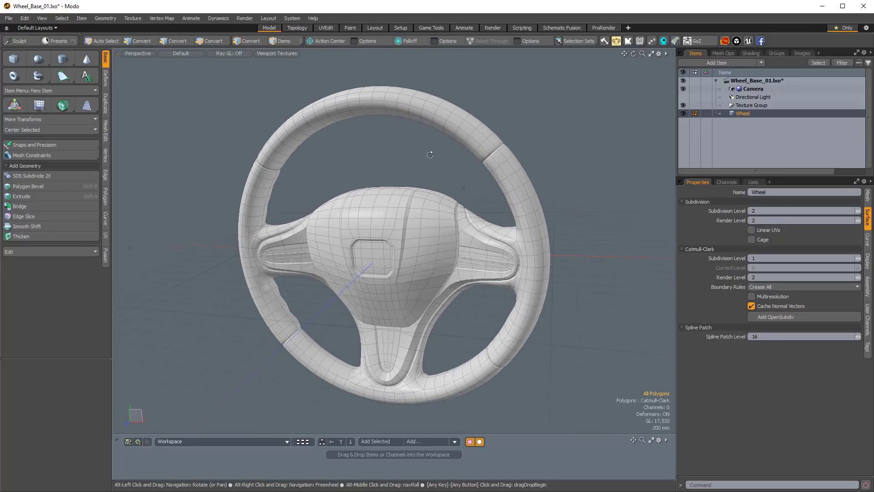
# Freeze the Wheel mesh's subdivided polygons into real geometry, with curves frozen as Faces
pyautogui.click(106, 18)
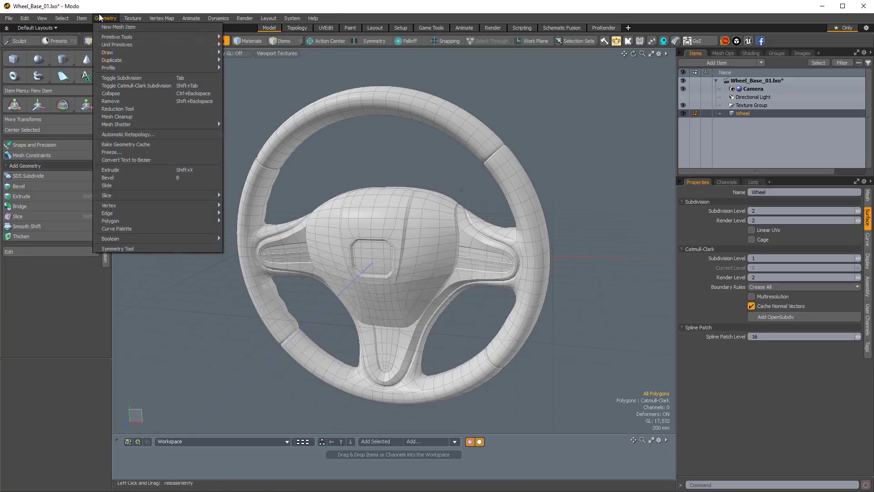
pyautogui.click(109, 152)
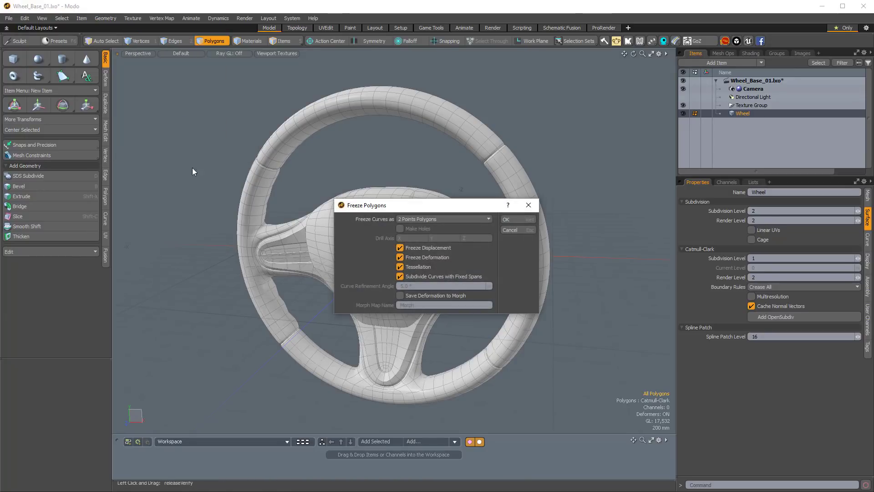
pyautogui.click(408, 219)
pyautogui.click(412, 224)
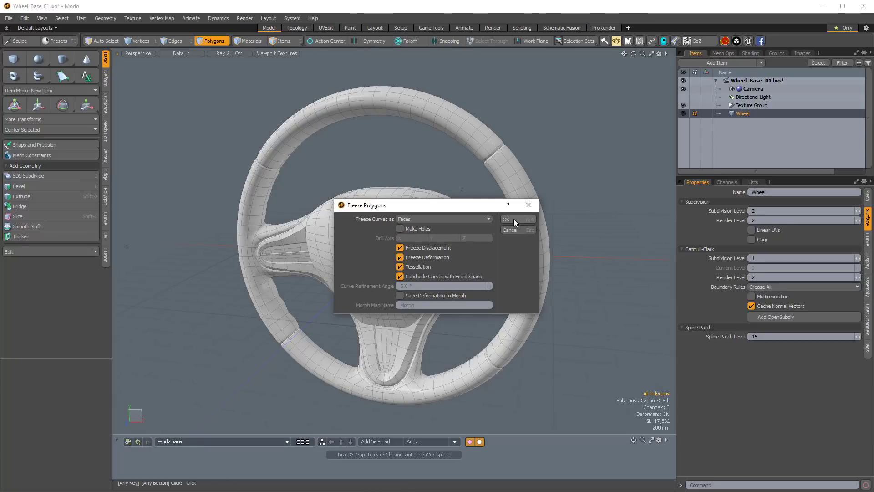
pyautogui.click(514, 219)
pyautogui.keyDown('alt'); pyautogui.moveTo(551, 255); pyautogui.dragTo(498, 238); pyautogui.keyUp('alt')
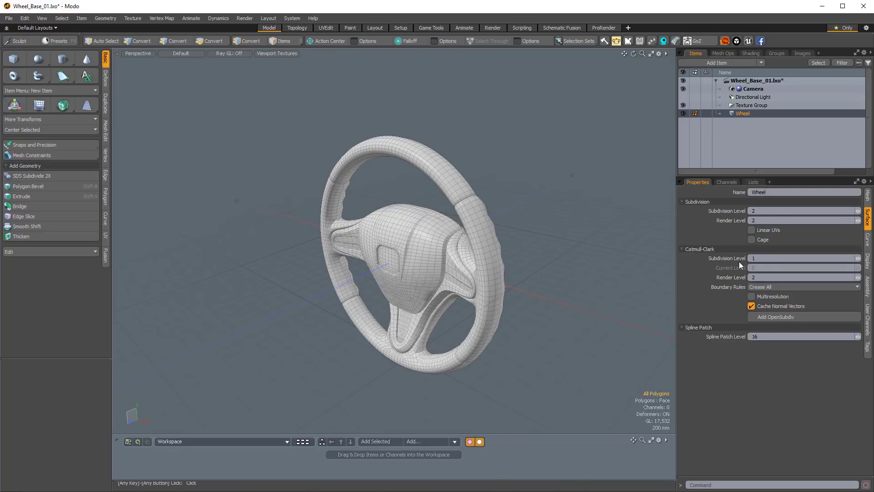
pyautogui.keyDown('alt'); pyautogui.moveTo(586, 269); pyautogui.dragTo(476, 214); pyautogui.keyUp('alt')
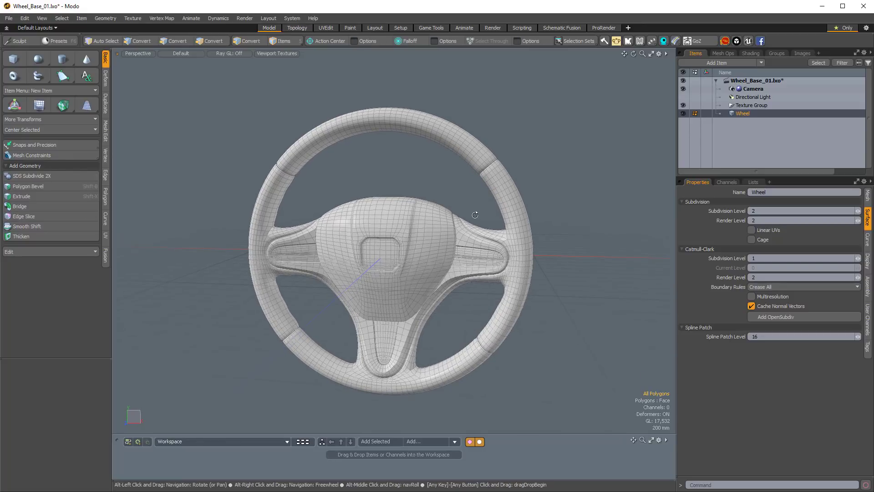
# Assign a new glTF material named Center_Piece to all connected polygons of the wheel's central hub cover
pyautogui.keyDown('alt'); pyautogui.moveTo(417, 232); pyautogui.dragTo(444, 204); pyautogui.keyUp('alt')
pyautogui.doubleClick(414, 239)
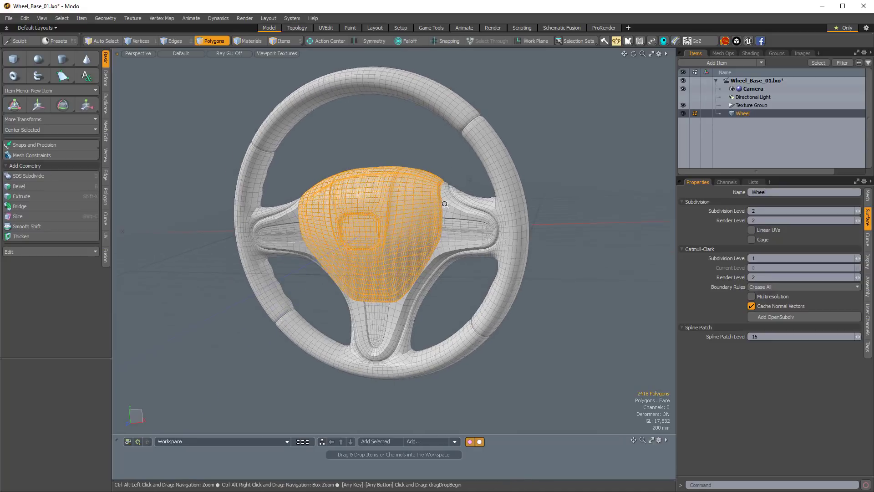
pyautogui.scroll(2, 445, 203)
pyautogui.press('m')
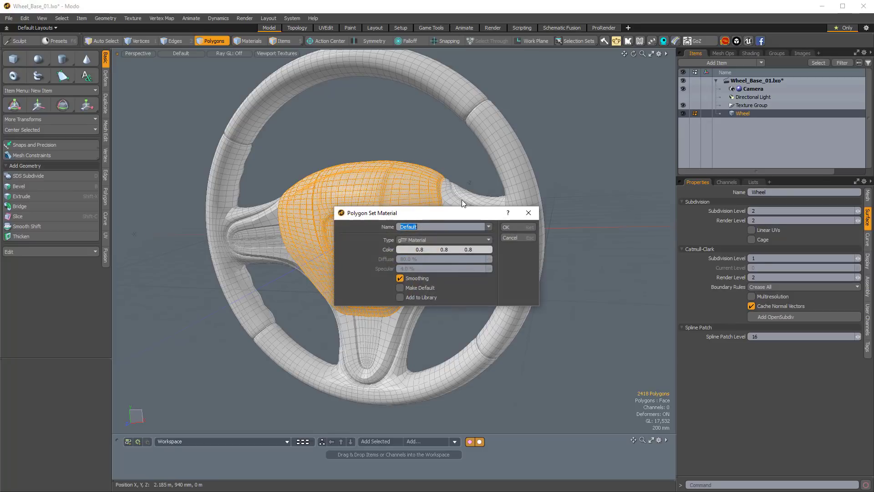
pyautogui.moveTo(460, 212); pyautogui.dragTo(506, 202)
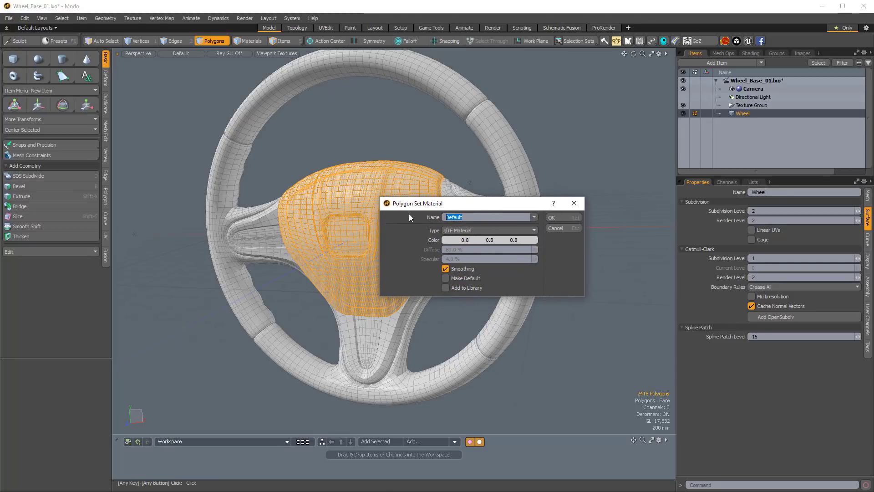
pyautogui.write('Center_Piece')
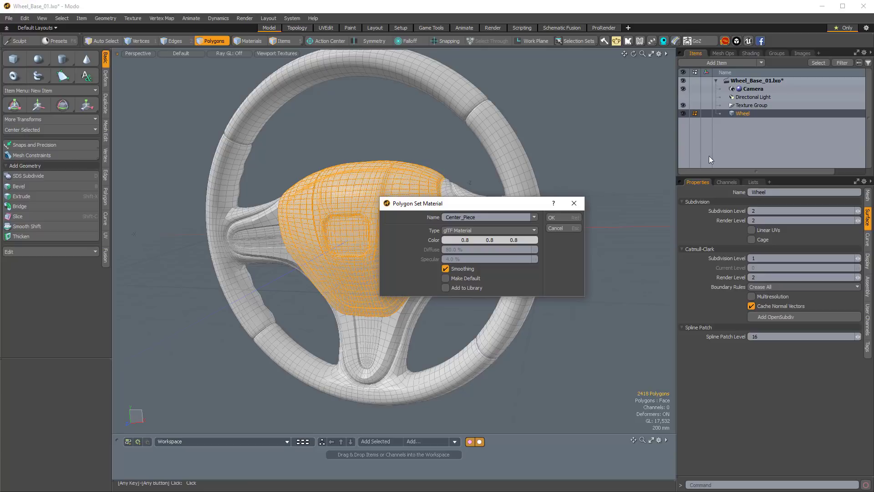
pyautogui.click(448, 231)
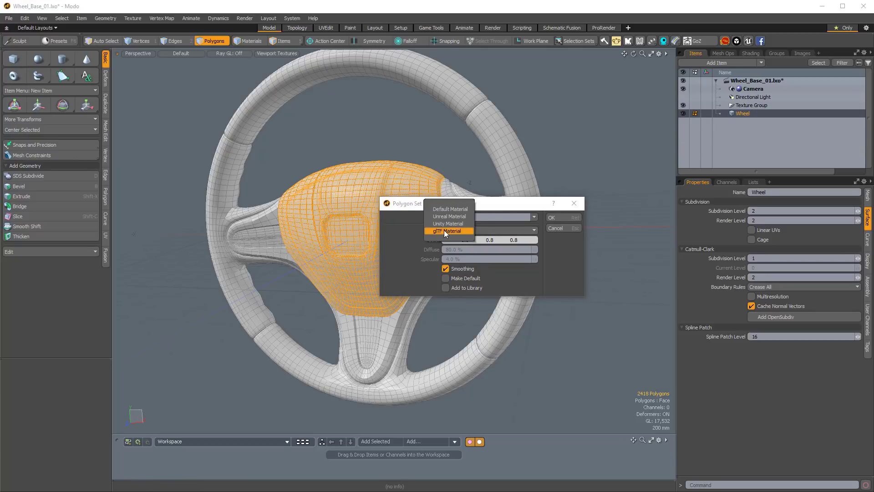
pyautogui.click(444, 231)
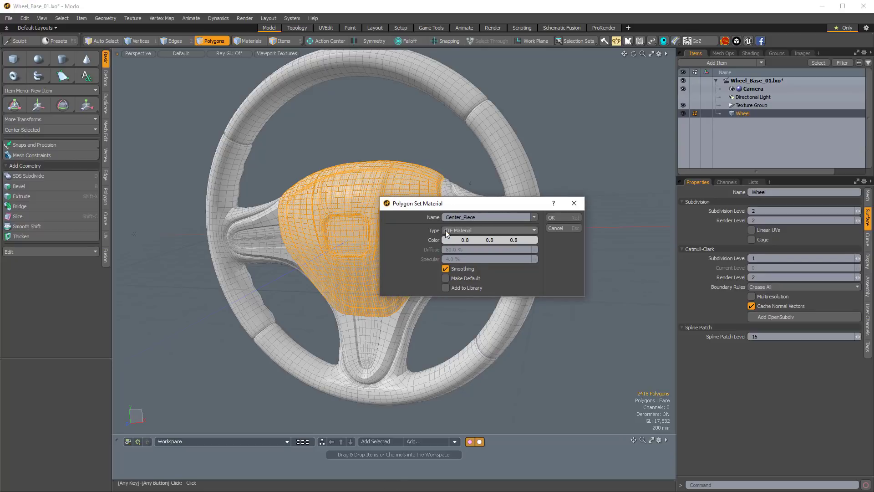
pyautogui.click(559, 218)
pyautogui.click(604, 196)
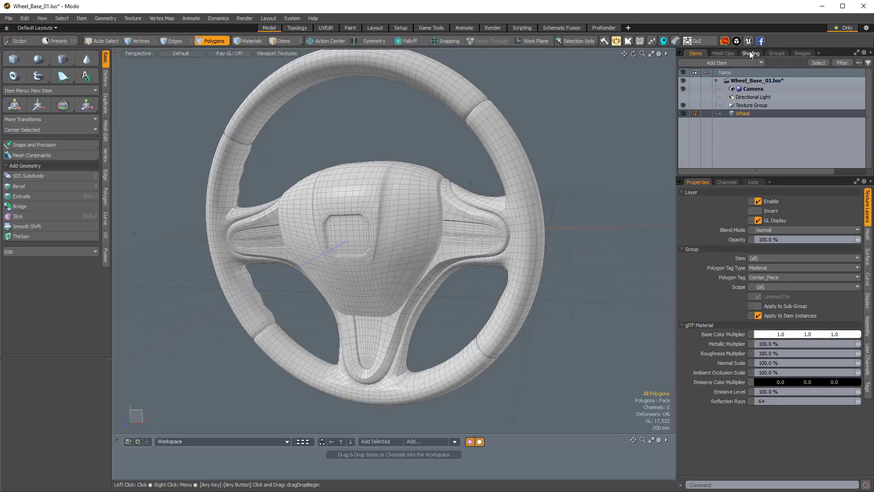
# Set the base color multiplier of Center_Piece's glTF material to dark blue, RGB 0.27, 0.36, 0.49
pyautogui.click(751, 54)
pyautogui.click(699, 123)
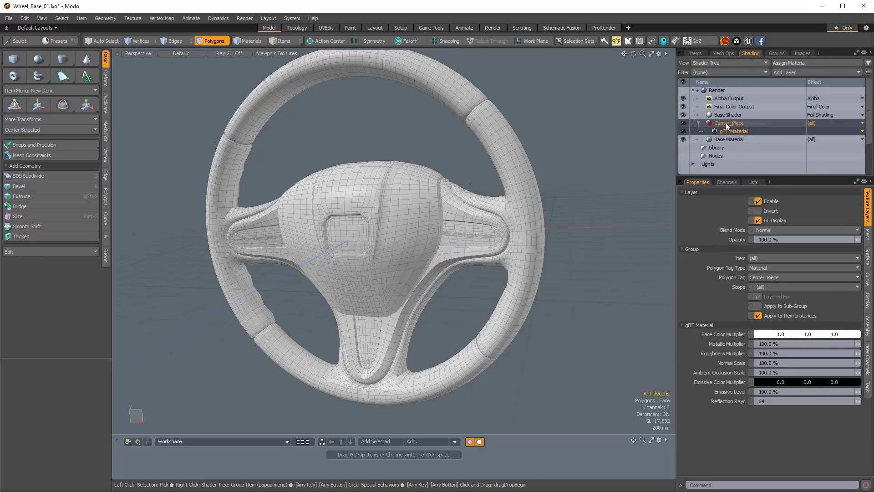
pyautogui.click(736, 131)
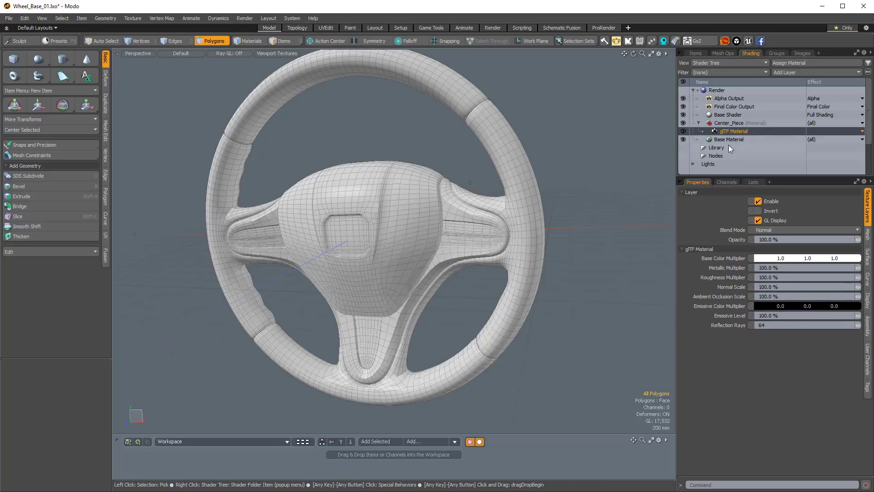
pyautogui.click(788, 258)
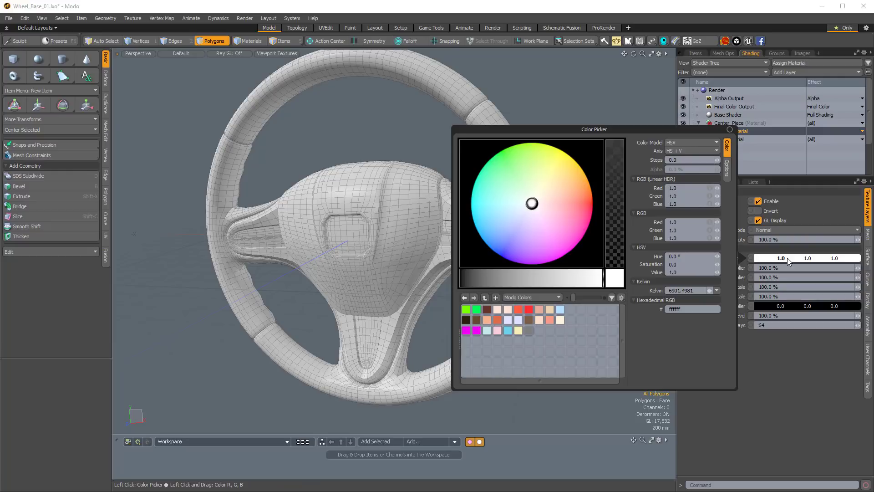
pyautogui.moveTo(530, 197); pyautogui.dragTo(498, 232)
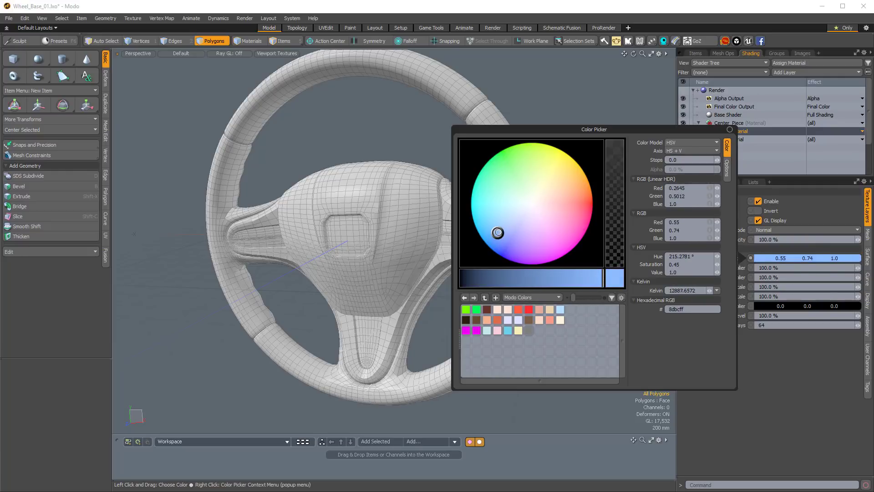
pyautogui.moveTo(498, 282); pyautogui.dragTo(494, 278)
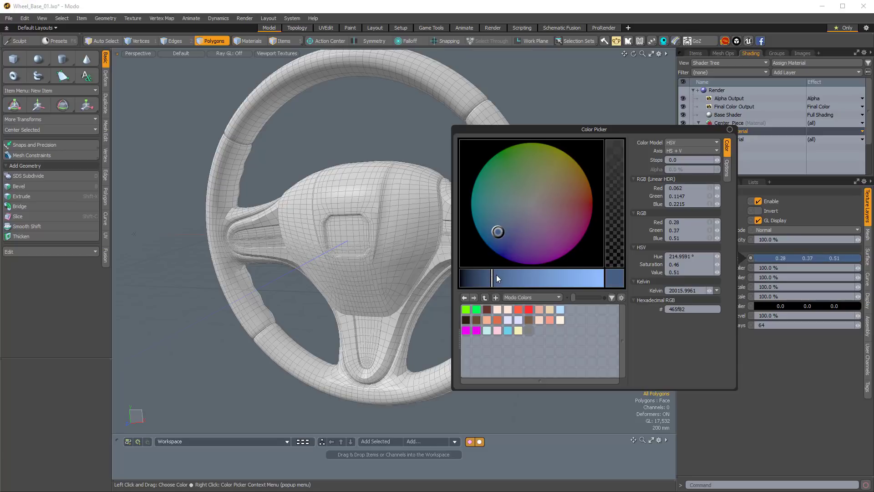
pyautogui.click(490, 278)
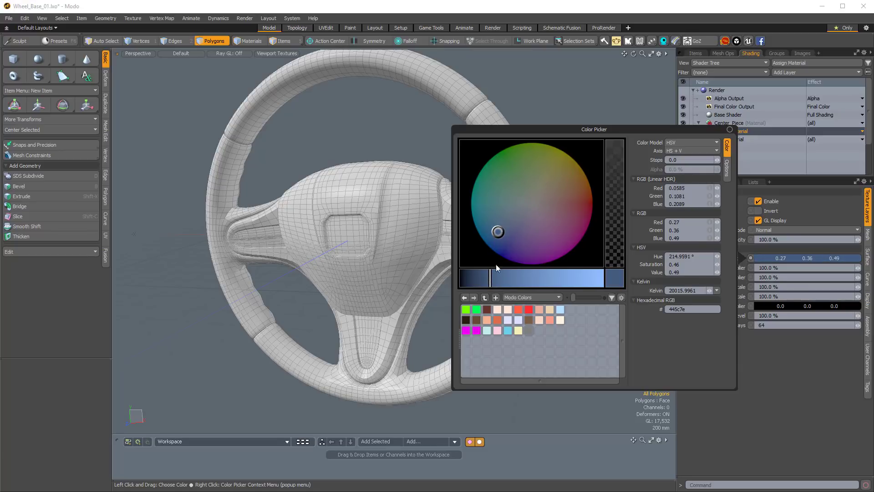
pyautogui.click(595, 75)
# Check the hub cover's material color in a rendered preview and close the preview
pyautogui.keyDown('alt'); pyautogui.moveTo(580, 186); pyautogui.dragTo(455, 182); pyautogui.keyUp('alt')
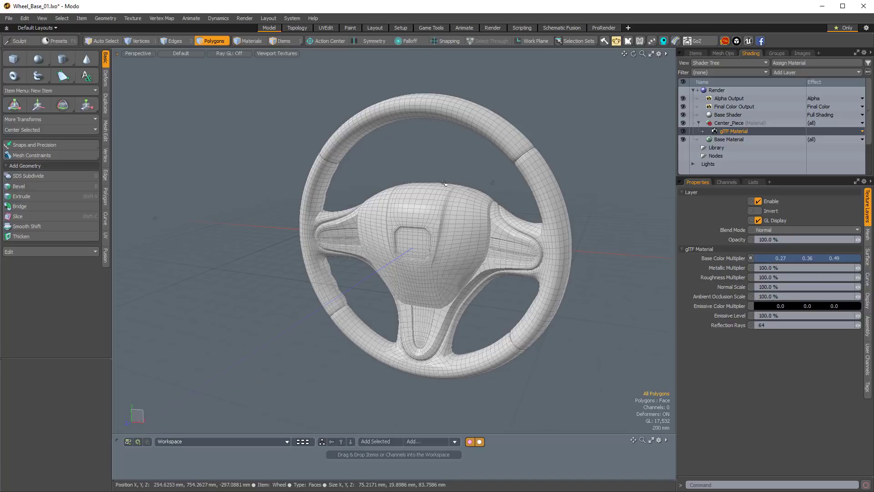
pyautogui.click(399, 183)
pyautogui.press('F8')
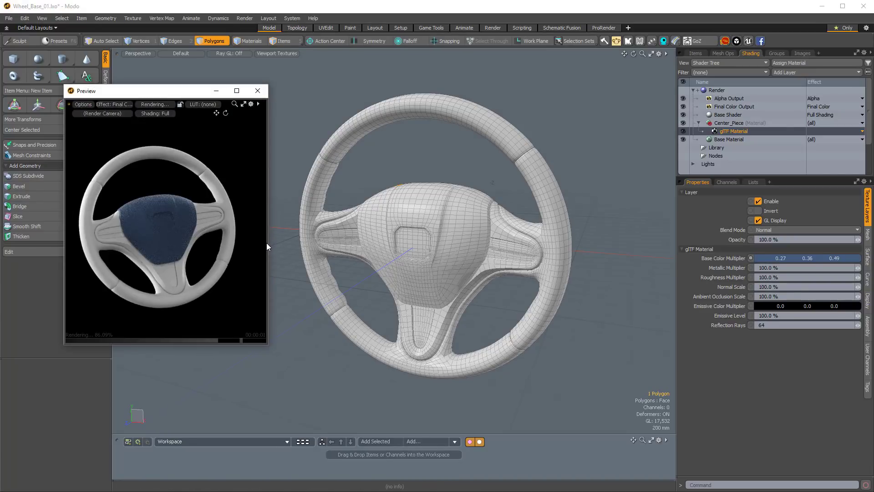
pyautogui.click(439, 167)
pyautogui.click(258, 91)
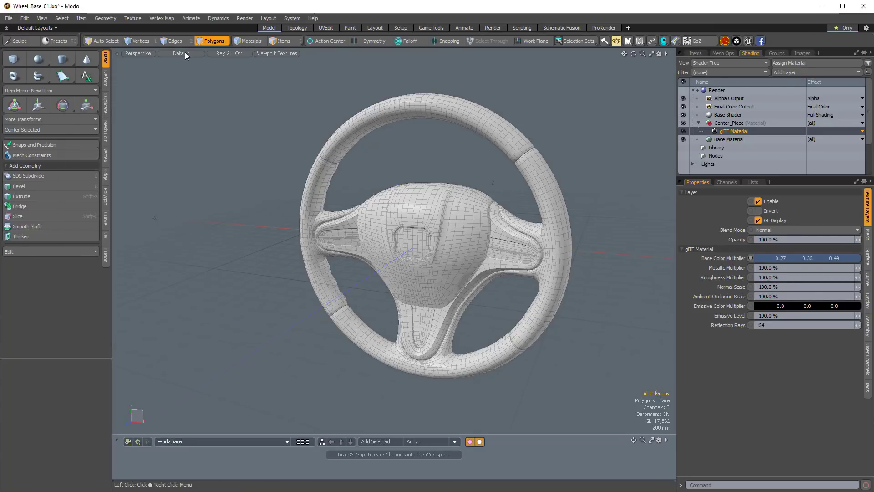
# Switch the viewport's shading style to Advanced and inspect the hub cover's color on the wheel
pyautogui.click(185, 54)
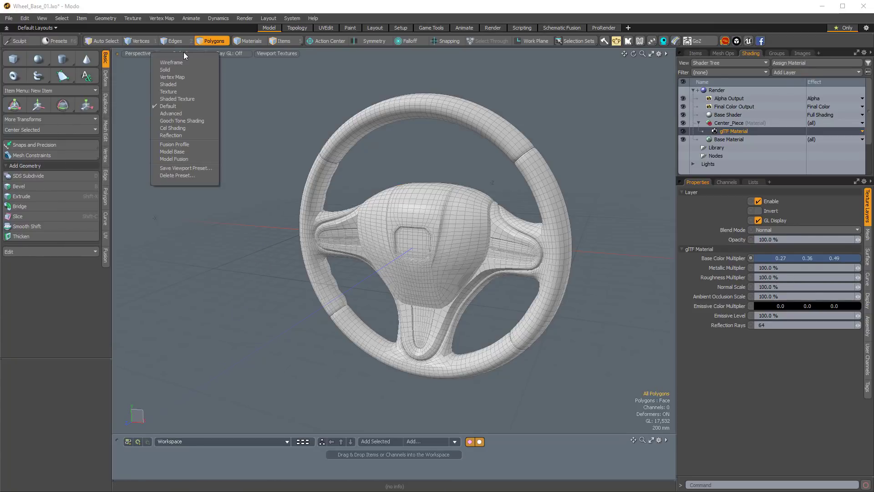
pyautogui.click(165, 108)
pyautogui.keyDown('alt'); pyautogui.moveTo(497, 231); pyautogui.dragTo(540, 182); pyautogui.keyUp('alt')
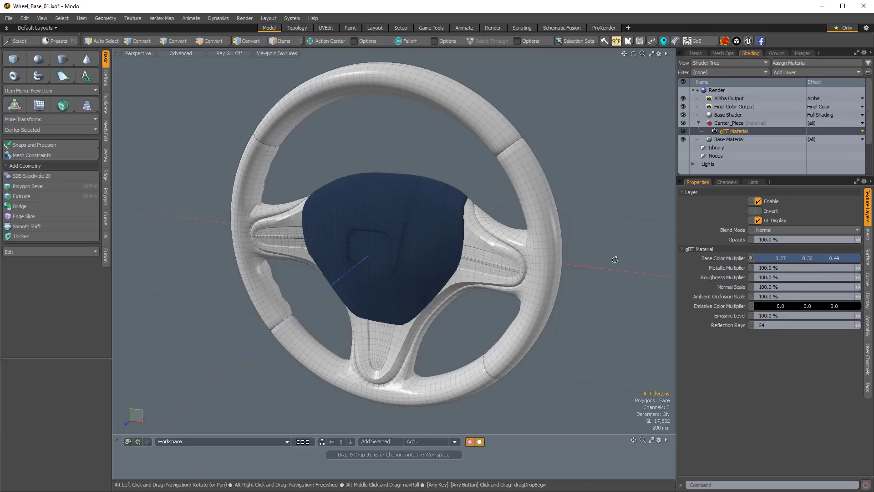
pyautogui.keyDown('alt'); pyautogui.moveTo(615, 259); pyautogui.dragTo(593, 238); pyautogui.keyUp('alt')
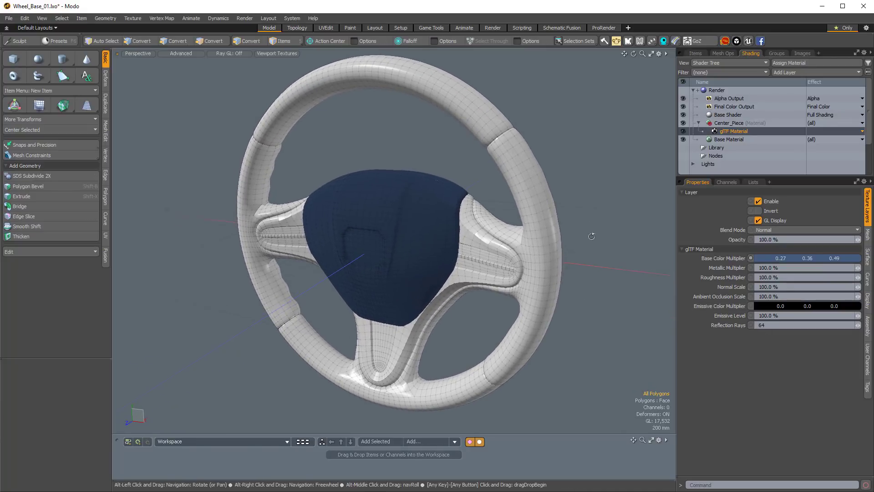
# Set the Center_Piece glTF material's metallic multiplier to 0% and its roughness multiplier to 20%
pyautogui.click(767, 267)
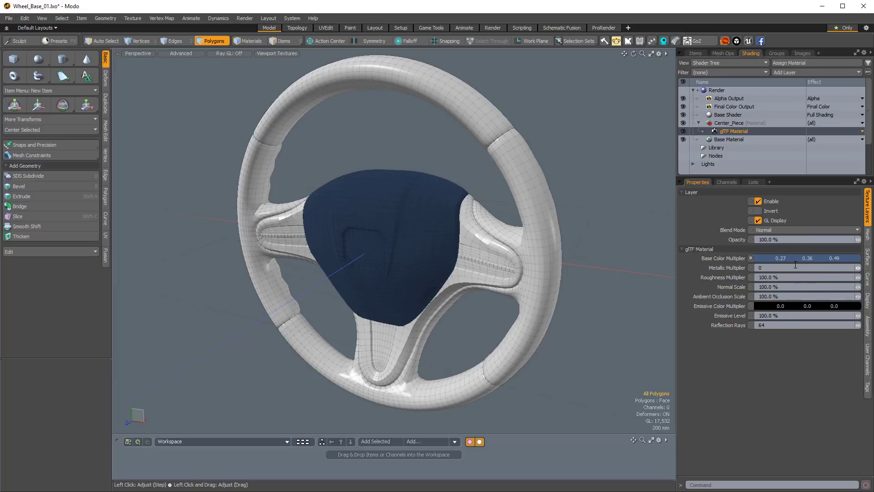
pyautogui.press('Return')
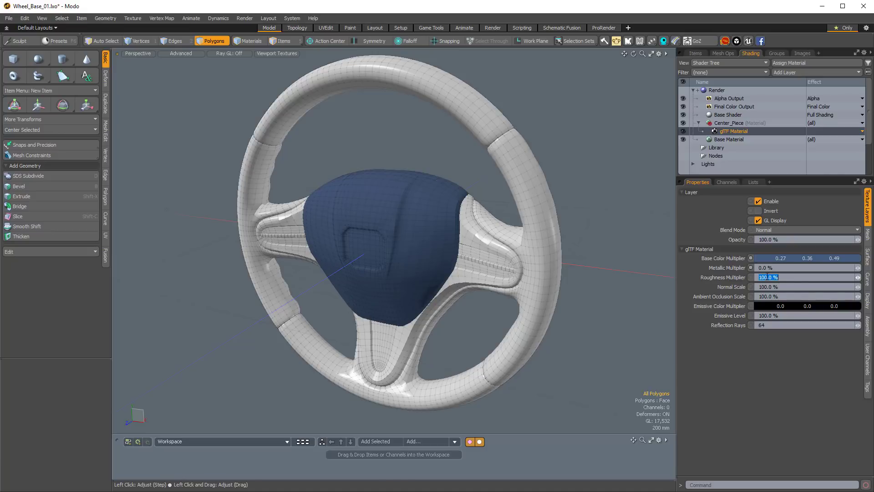
pyautogui.press('Return')
pyautogui.keyDown('alt'); pyautogui.moveTo(439, 213); pyautogui.dragTo(429, 236); pyautogui.keyUp('alt')
# Assign a new glTF material named Grip, with a light blue color, to the steering wheel's rim polygons
pyautogui.doubleClick(463, 177)
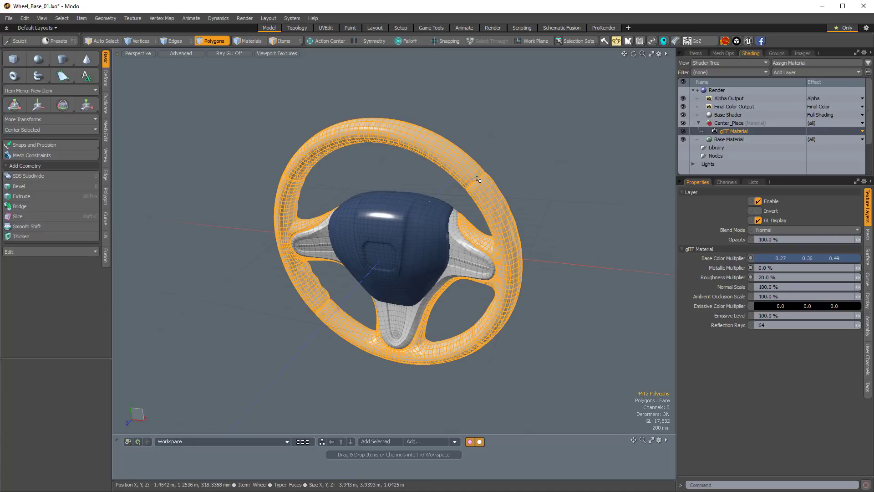
pyautogui.keyDown('alt'); pyautogui.moveTo(495, 160); pyautogui.dragTo(542, 149); pyautogui.keyUp('alt')
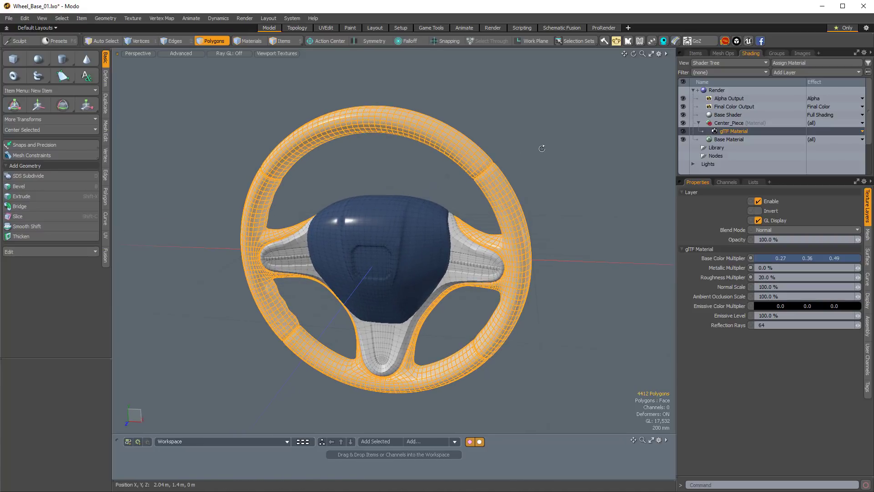
pyautogui.press('m')
pyautogui.moveTo(494, 203); pyautogui.dragTo(496, 175)
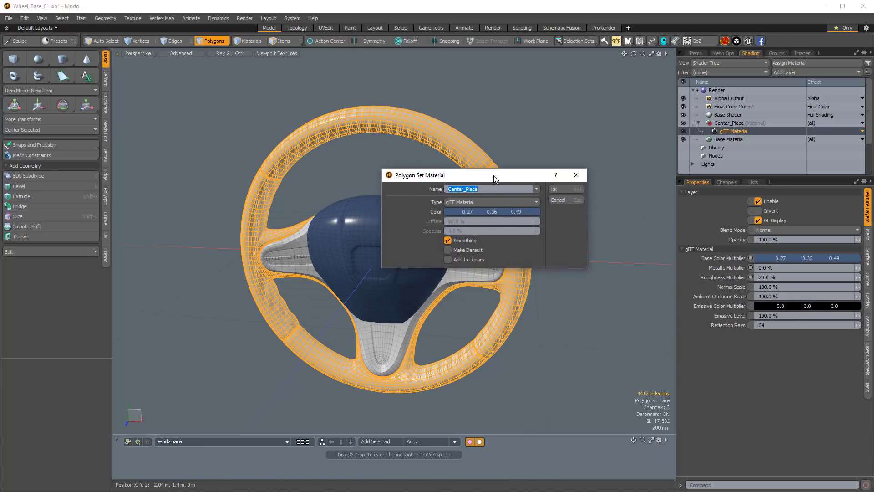
pyautogui.click(491, 191)
pyautogui.write('Grip')
pyautogui.click(490, 211)
pyautogui.click(452, 210)
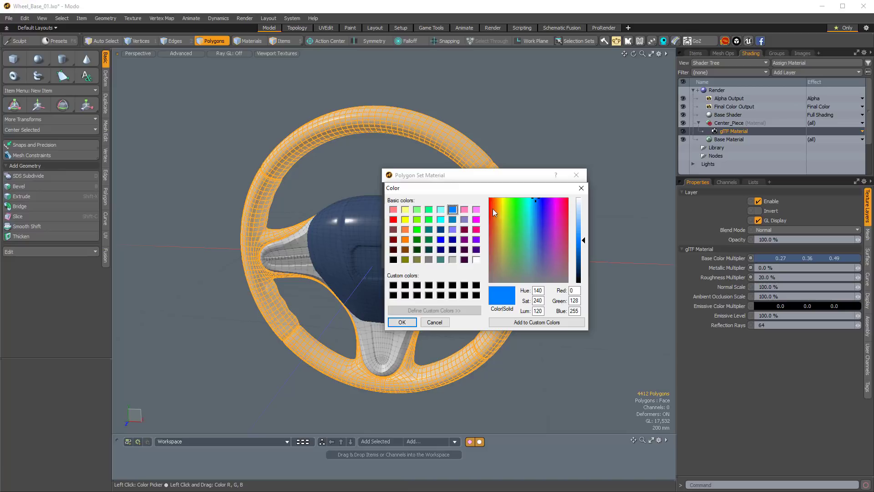
pyautogui.click(583, 220)
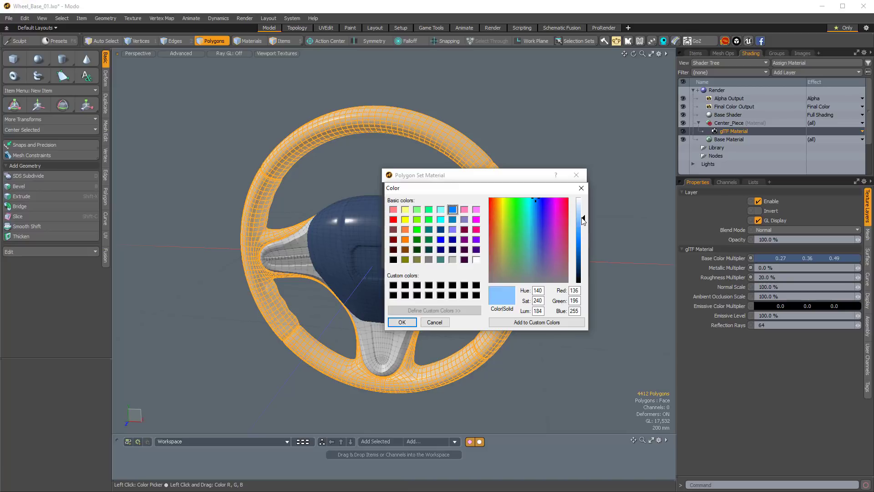
pyautogui.click(412, 324)
pyautogui.click(557, 189)
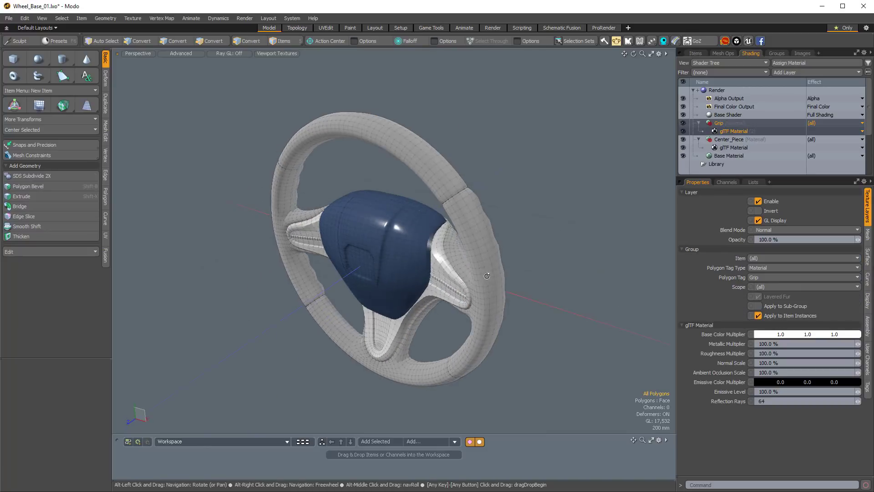
# Set the base color multiplier of Grip's glTF material to light blue, RGB 0.62, 0.79, 0.93
pyautogui.keyDown('alt'); pyautogui.moveTo(486, 276); pyautogui.dragTo(526, 229); pyautogui.keyUp('alt')
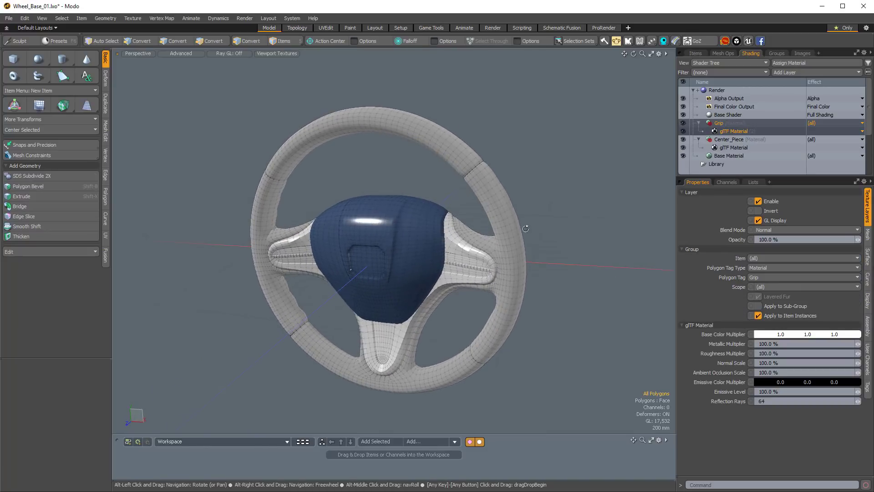
pyautogui.click(731, 132)
pyautogui.click(793, 260)
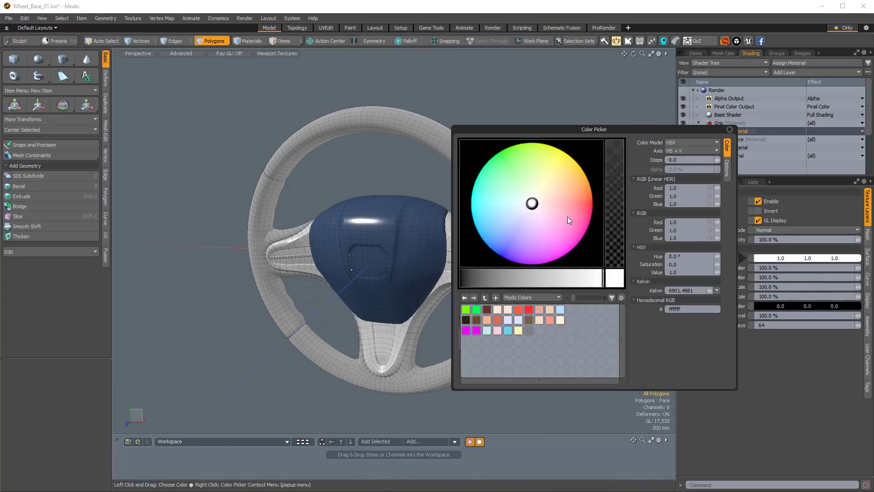
pyautogui.moveTo(501, 211); pyautogui.dragTo(492, 226)
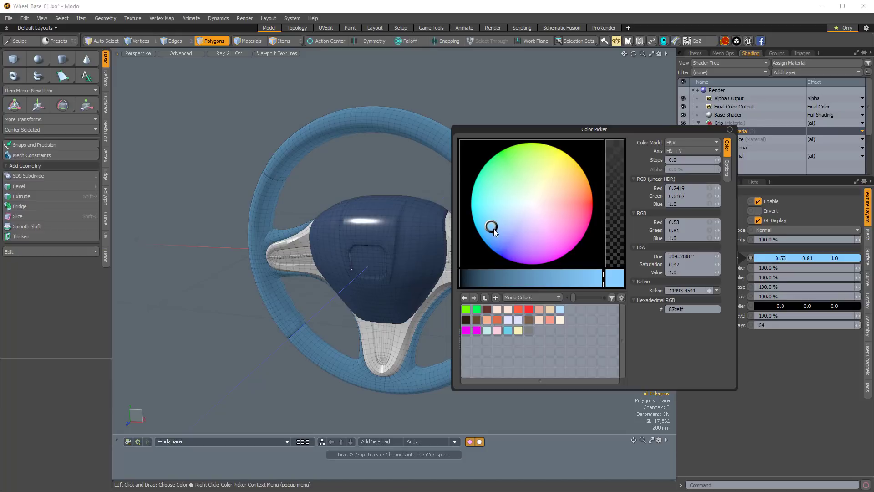
pyautogui.click(682, 150)
pyautogui.click(682, 146)
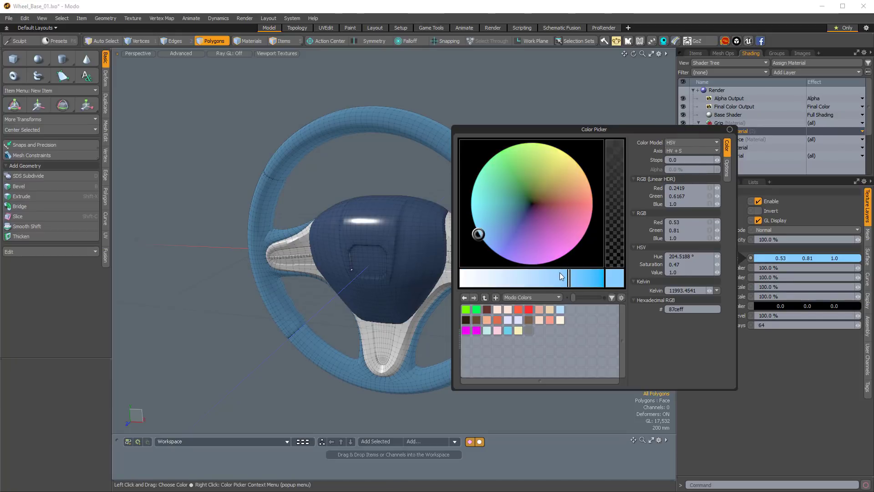
pyautogui.moveTo(562, 276); pyautogui.dragTo(548, 277)
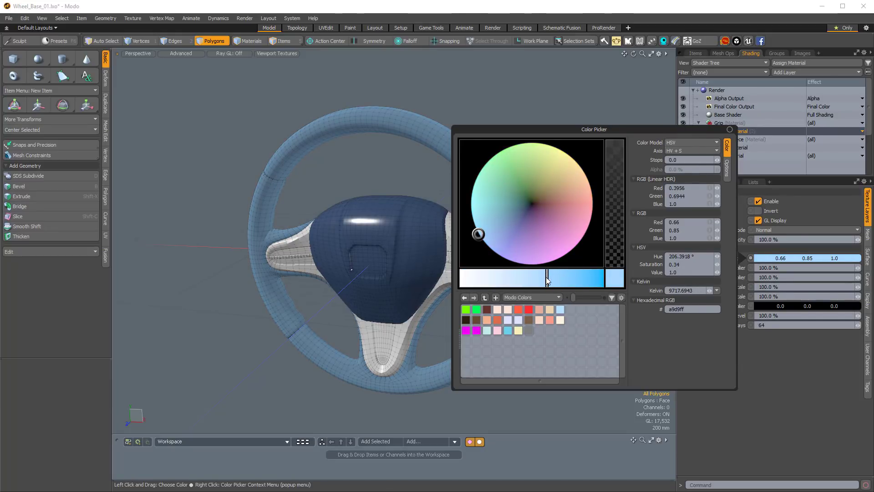
pyautogui.click(687, 149)
pyautogui.click(684, 157)
pyautogui.click(583, 276)
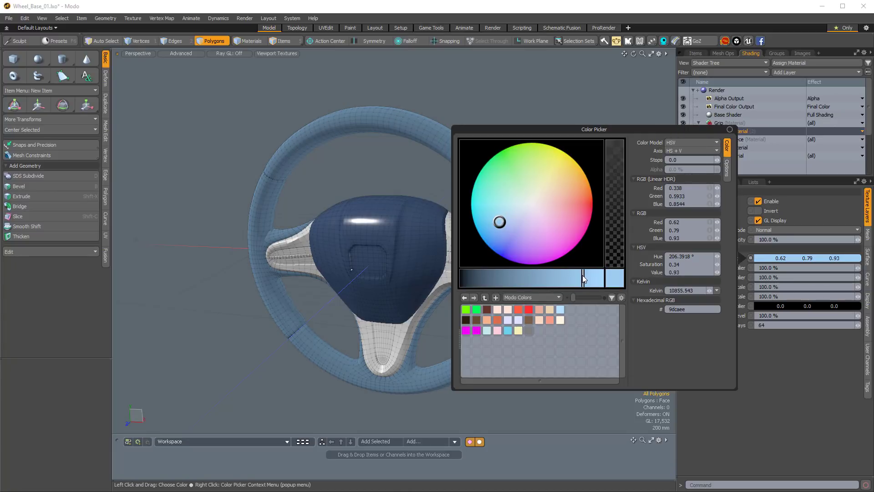
# Assign a new glTF material named T_Outer to the outer trim polygons surrounding the spoke inserts
pyautogui.scroll(-2, 560, 215)
pyautogui.keyDown('alt'); pyautogui.moveTo(561, 214); pyautogui.dragTo(536, 209); pyautogui.keyUp('alt')
pyautogui.click(469, 234)
pyautogui.doubleClick(469, 234)
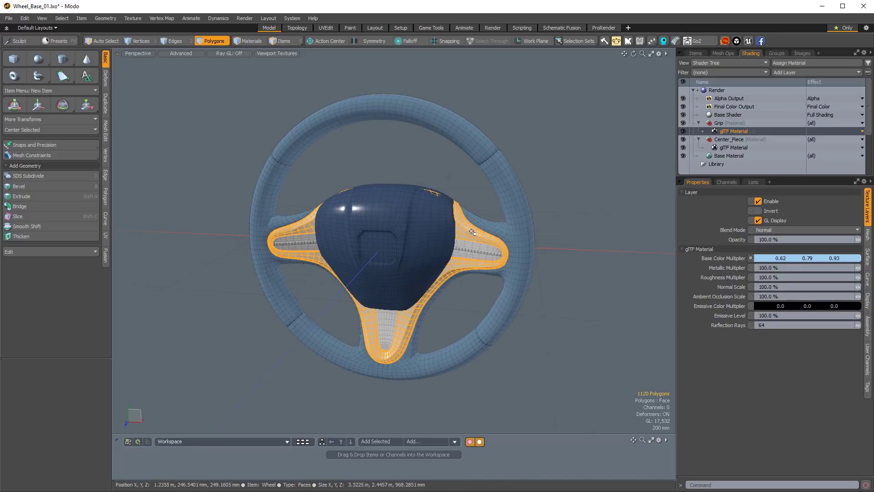
pyautogui.keyDown('alt'); pyautogui.moveTo(469, 235); pyautogui.dragTo(497, 193); pyautogui.keyUp('alt')
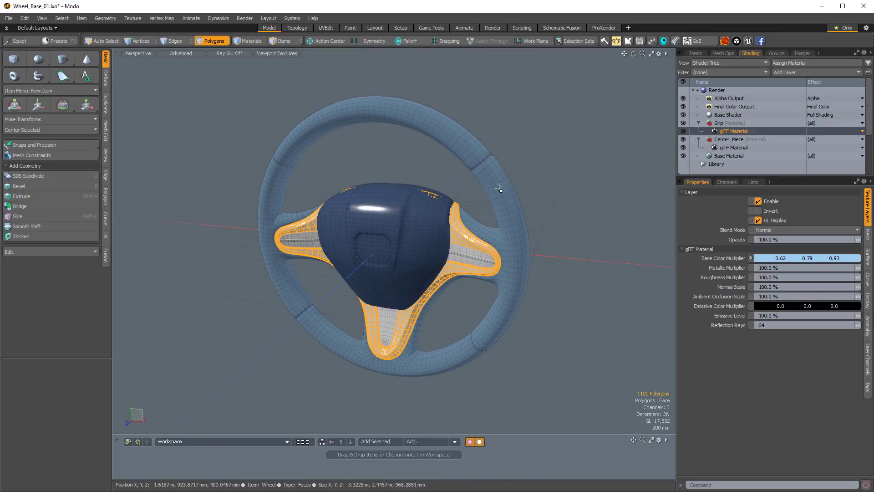
pyautogui.press('m')
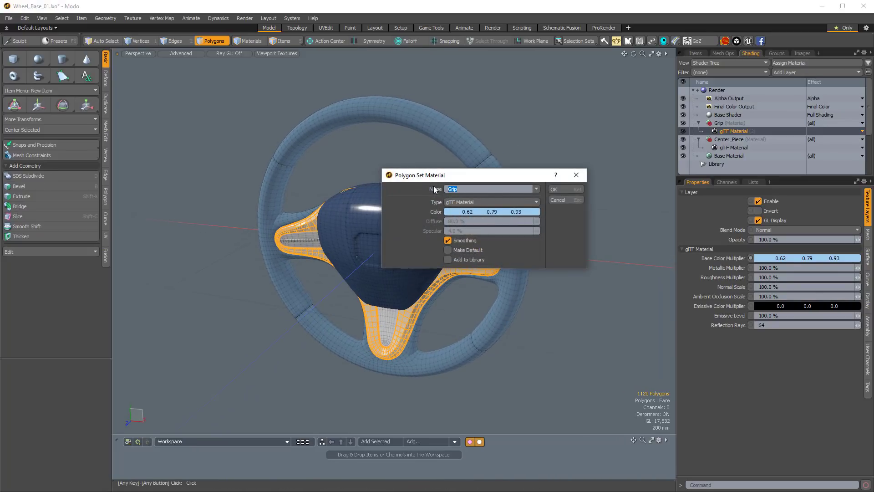
pyautogui.write('T_Outer')
pyautogui.click(565, 188)
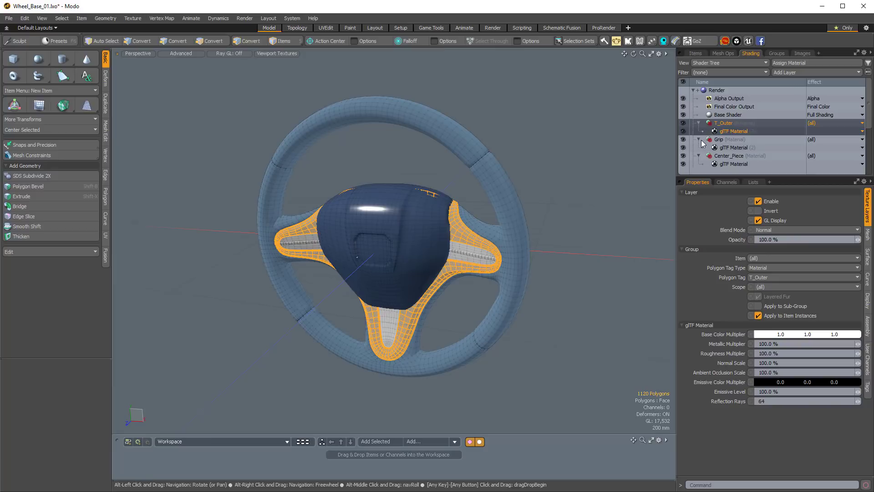
# Set the base color multiplier of T_Outer's glTF material to medium gray, RGB 0.57, 0.57, 0.57
pyautogui.click(733, 131)
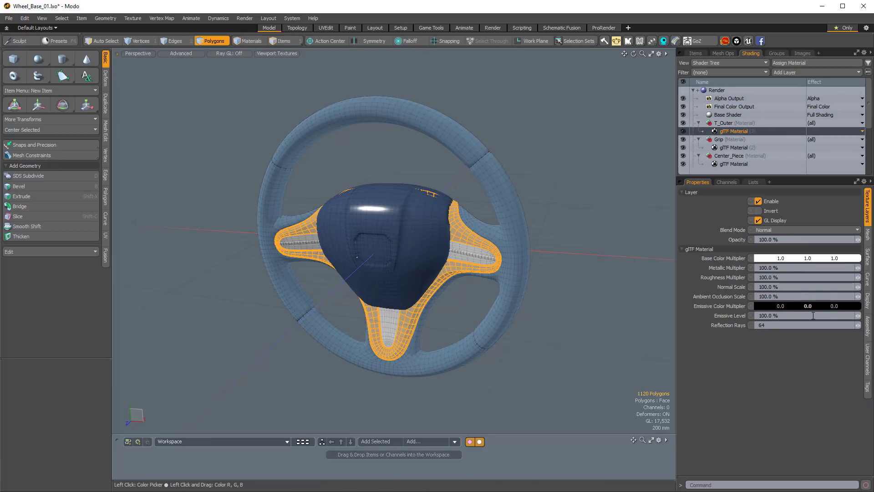
pyautogui.click(794, 259)
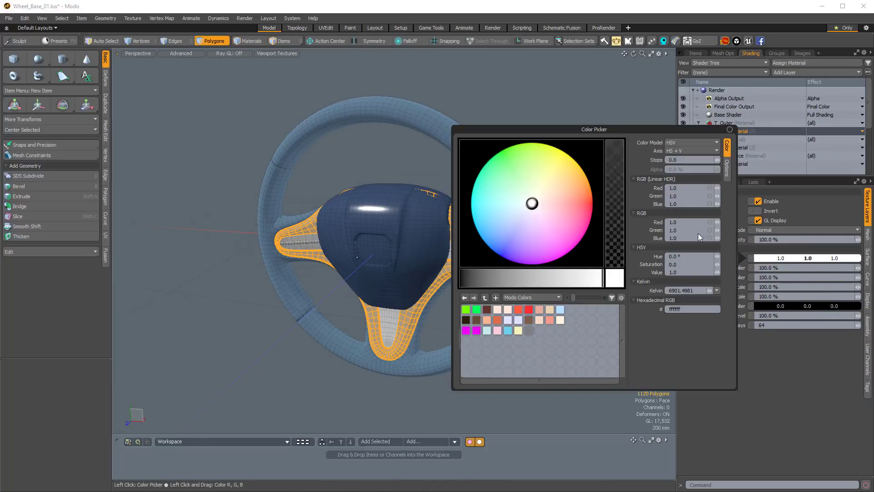
pyautogui.moveTo(548, 276); pyautogui.dragTo(498, 280)
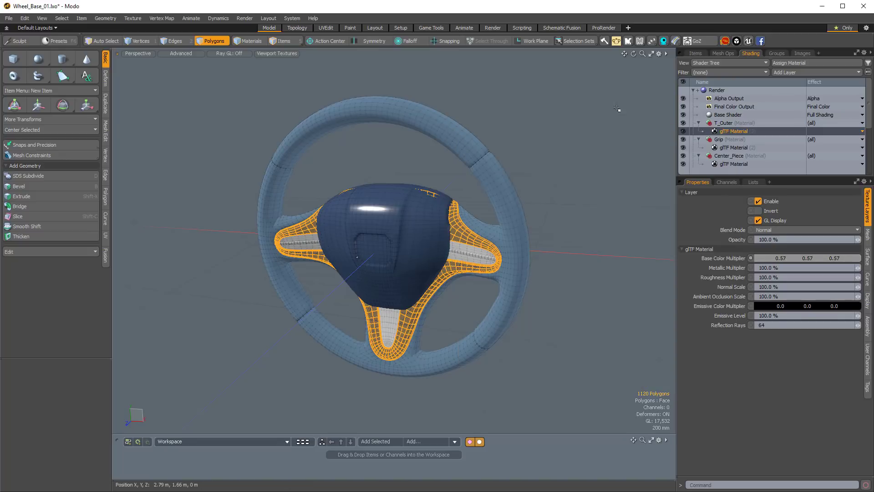
# Set the T_Outer glTF material's metallic multiplier to 0% and its roughness multiplier to 85%, and deselect the trim polygons
pyautogui.click(788, 268)
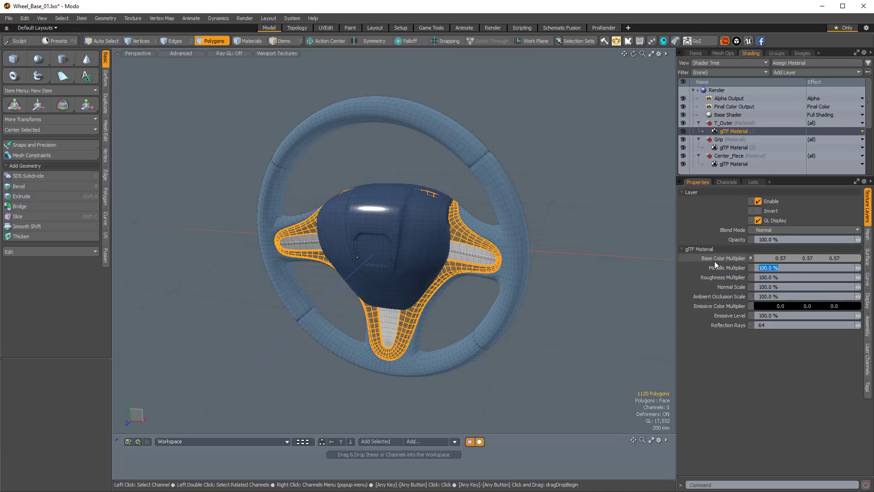
pyautogui.press('Return')
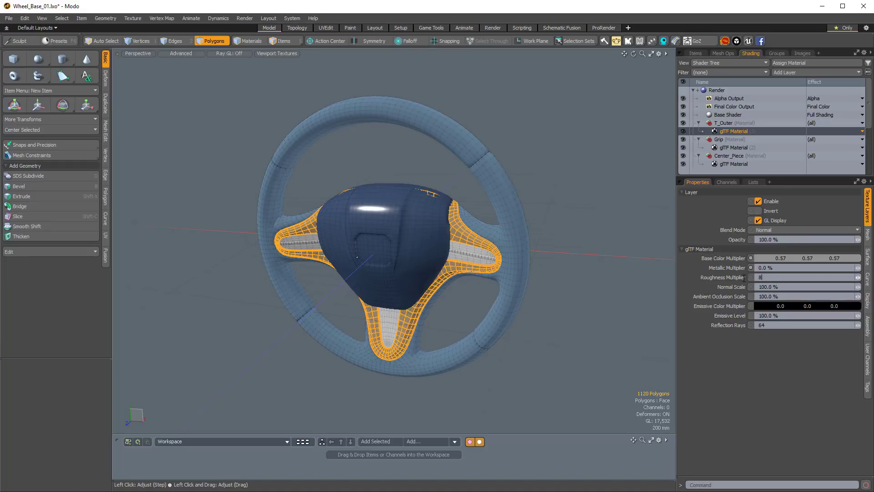
pyautogui.press('Return')
pyautogui.click(568, 216)
# Assign a new glTF material named Bars to the thin horizontal bars in both side spokes
pyautogui.keyDown('alt'); pyautogui.moveTo(460, 298); pyautogui.dragTo(468, 233); pyautogui.keyUp('alt')
pyautogui.scroll(2, 468, 233)
pyautogui.scroll(3, 468, 233)
pyautogui.doubleClick(474, 240)
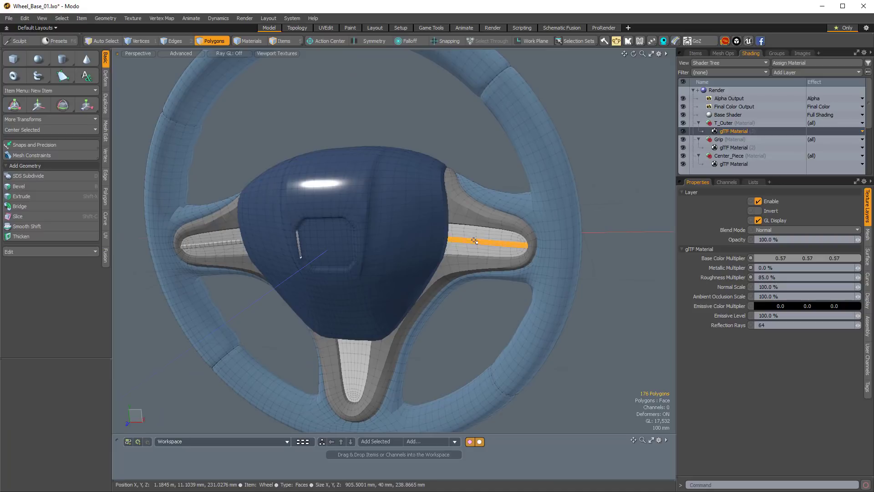
pyautogui.keyDown('shift'); pyautogui.doubleClick(231, 242); pyautogui.keyUp('shift')
pyautogui.keyDown('alt'); pyautogui.moveTo(230, 242); pyautogui.dragTo(210, 224); pyautogui.keyUp('alt')
pyautogui.keyDown('alt'); pyautogui.moveTo(422, 238); pyautogui.dragTo(412, 272); pyautogui.keyUp('alt')
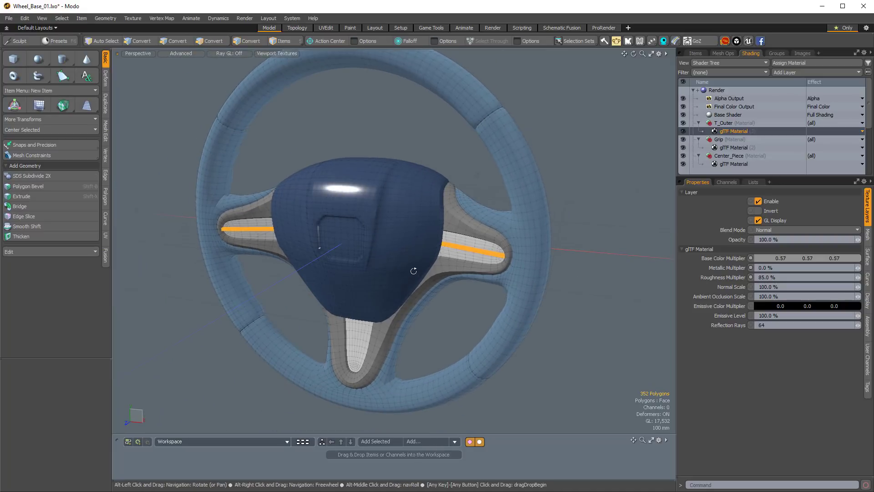
pyautogui.write('m')
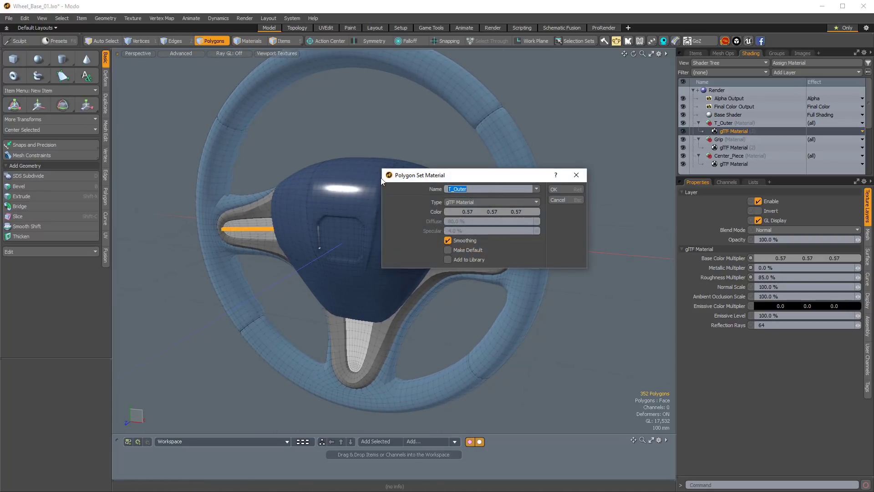
pyautogui.write('Bars')
pyautogui.click(558, 189)
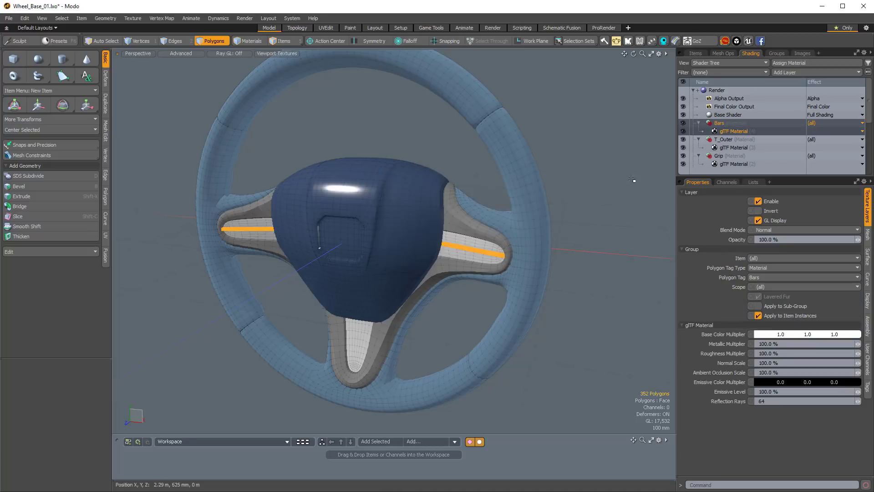
# Set the roughness multiplier of Bars' glTF material to 0% and deselect the bars
pyautogui.click(731, 131)
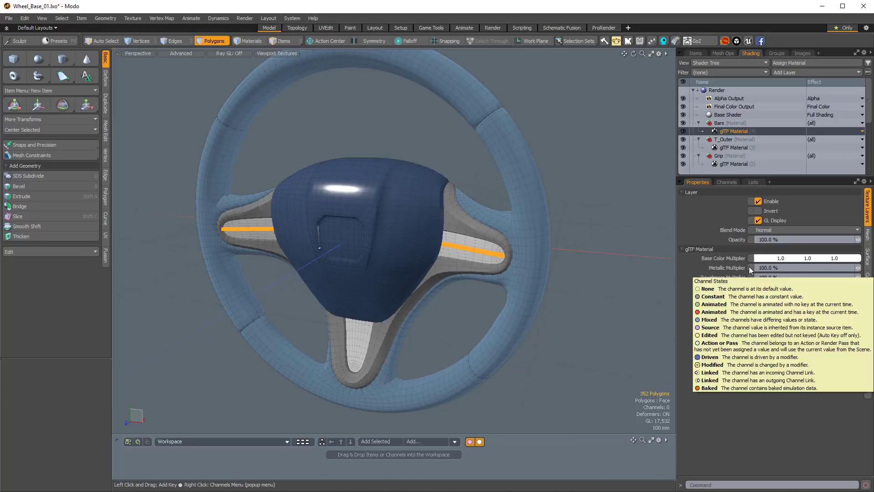
pyautogui.click(782, 277)
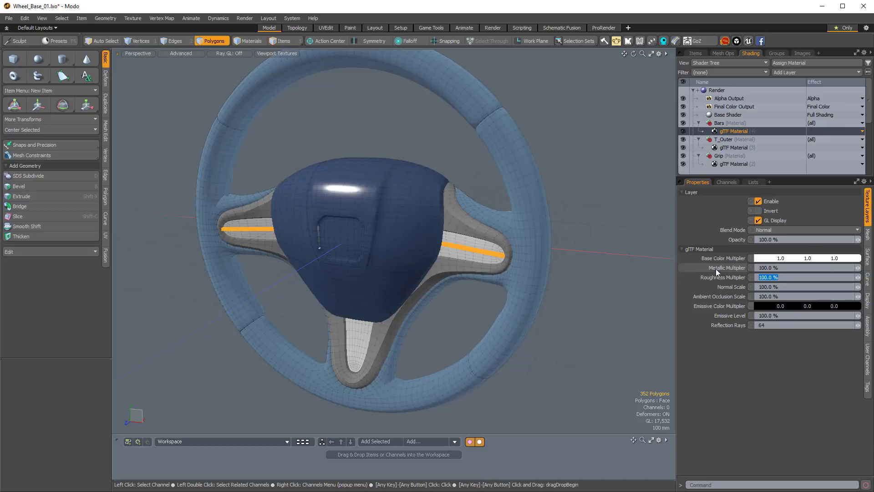
pyautogui.write('0')
pyautogui.press('Return')
pyautogui.keyDown('alt'); pyautogui.moveTo(587, 225); pyautogui.dragTo(491, 228); pyautogui.keyUp('alt')
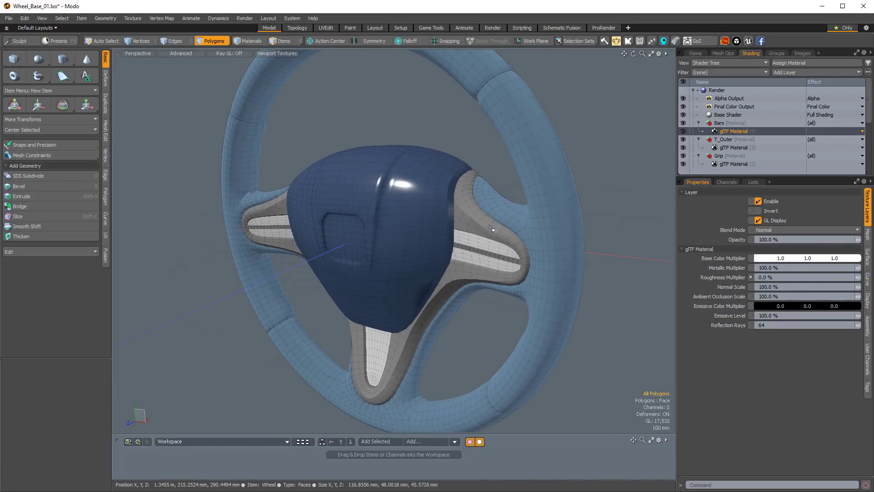
# Inspect the bars' material on the wheel in a rendered preview and close the preview
pyautogui.press('F8')
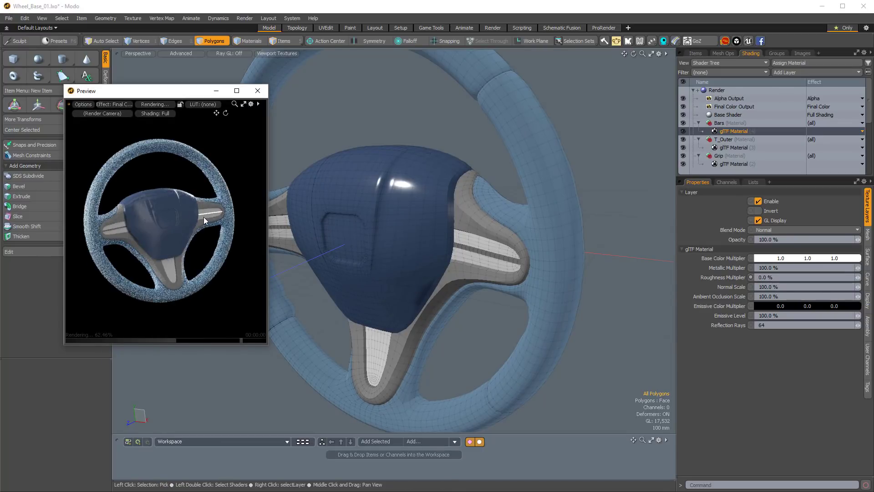
pyautogui.keyDown('alt'); pyautogui.moveTo(204, 220); pyautogui.dragTo(233, 223); pyautogui.keyUp('alt')
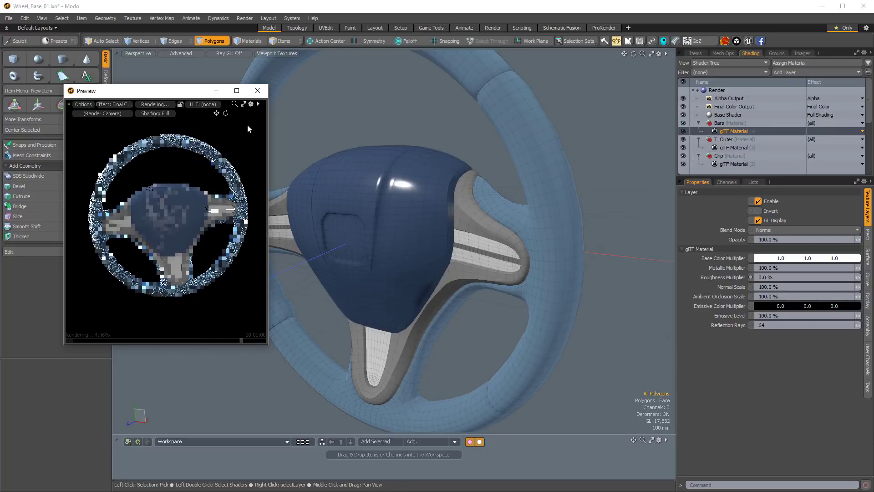
pyautogui.click(258, 91)
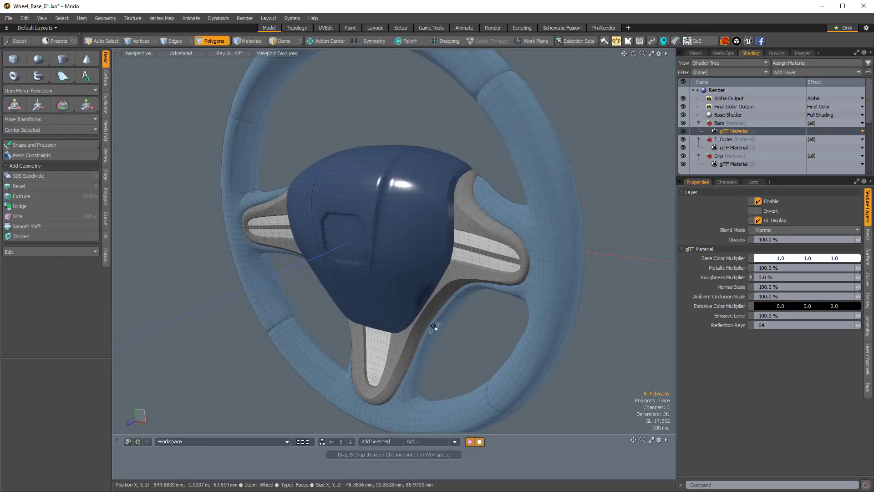
# Assign a new glTF material named T_Inner to the inner insert polygons of the three spokes
pyautogui.doubleClick(475, 259)
pyautogui.scroll(-2, 457, 298)
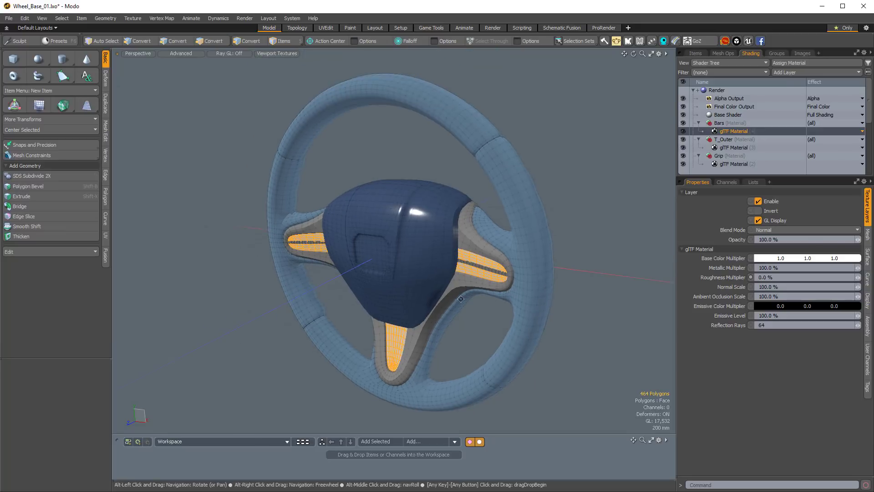
pyautogui.keyDown('alt'); pyautogui.keyDown('shift'); pyautogui.moveTo(458, 297); pyautogui.dragTo(450, 294); pyautogui.keyUp('shift'); pyautogui.keyUp('alt')
pyautogui.press('m')
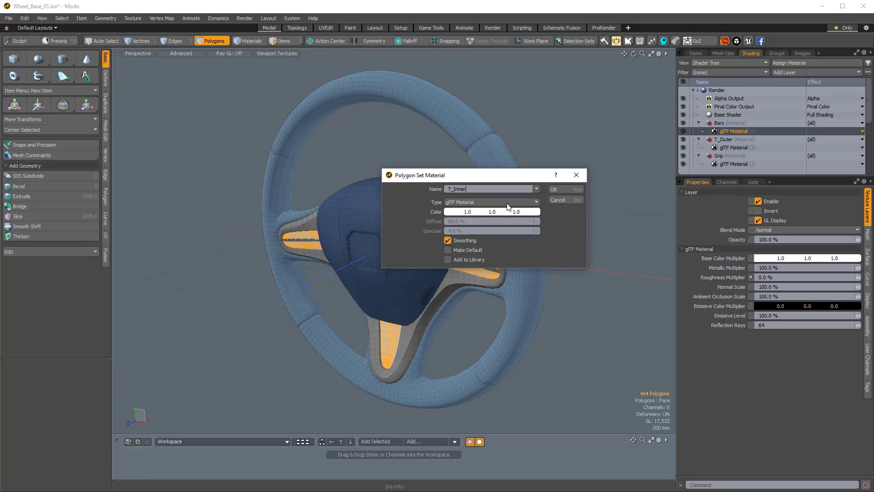
pyautogui.click(554, 189)
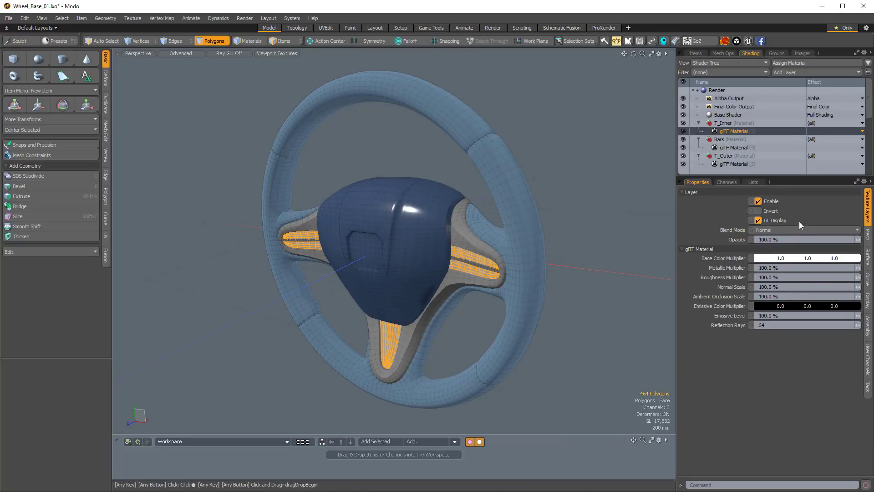
# Set the base color multiplier of T_Inner's glTF material to a near-white 0.9, 0.92, 0.93 and deselect the insert polygons
pyautogui.click(794, 259)
pyautogui.moveTo(567, 275); pyautogui.dragTo(558, 276)
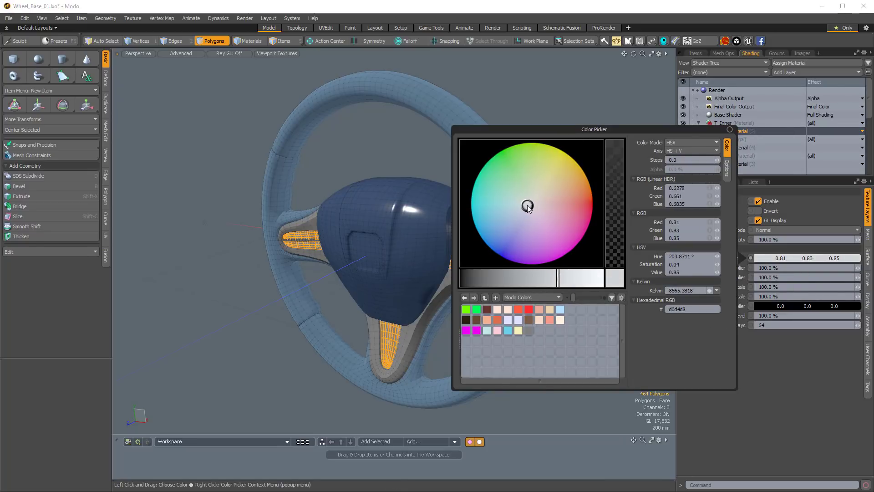
pyautogui.click(556, 276)
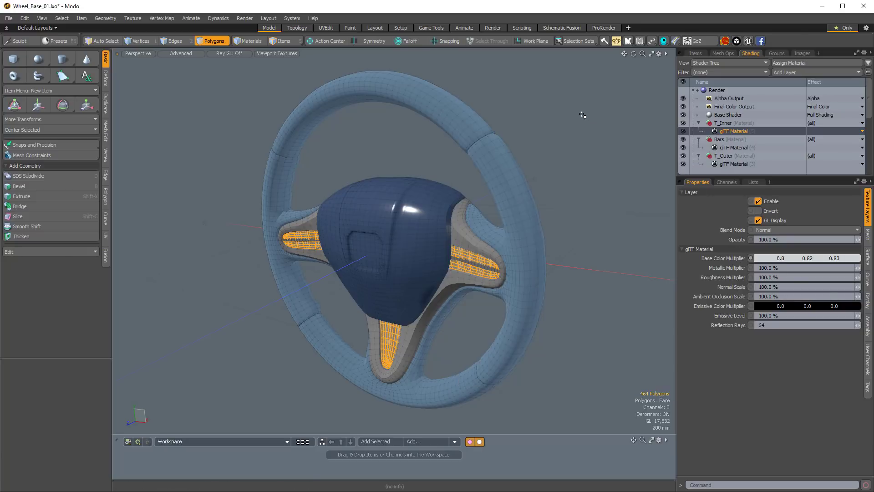
pyautogui.click(570, 287)
pyautogui.keyDown('alt'); pyautogui.moveTo(569, 287); pyautogui.dragTo(587, 231); pyautogui.keyUp('alt')
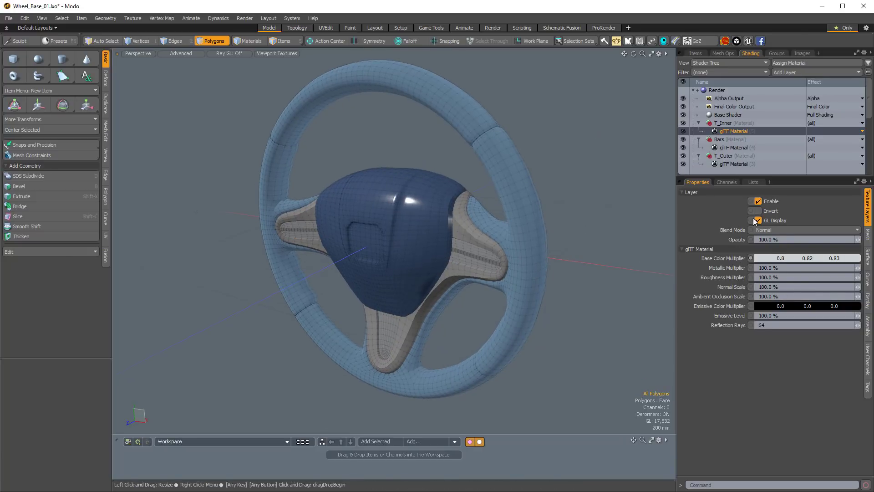
pyautogui.click(786, 258)
pyautogui.moveTo(562, 275); pyautogui.dragTo(584, 281)
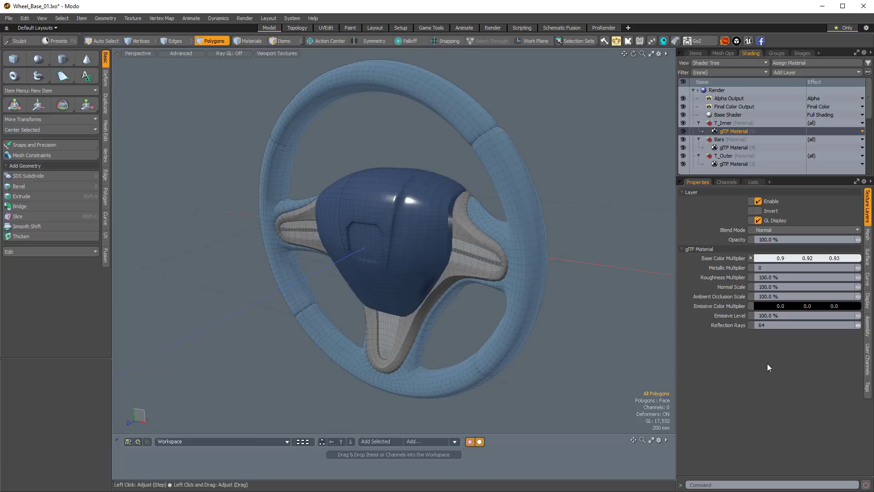
# Set the metallic multiplier of T_Inner's glTF material to 0% and its roughness multiplier to 50%
pyautogui.press('Tab')
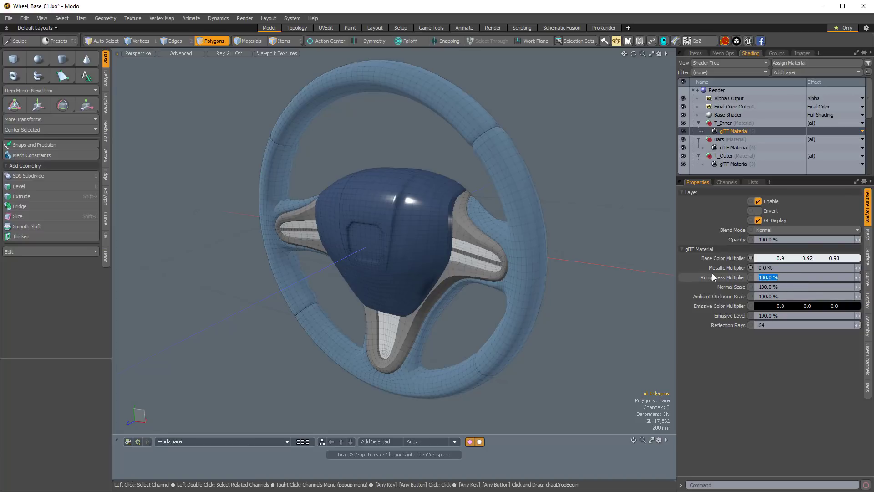
pyautogui.write('50')
pyautogui.press('Return')
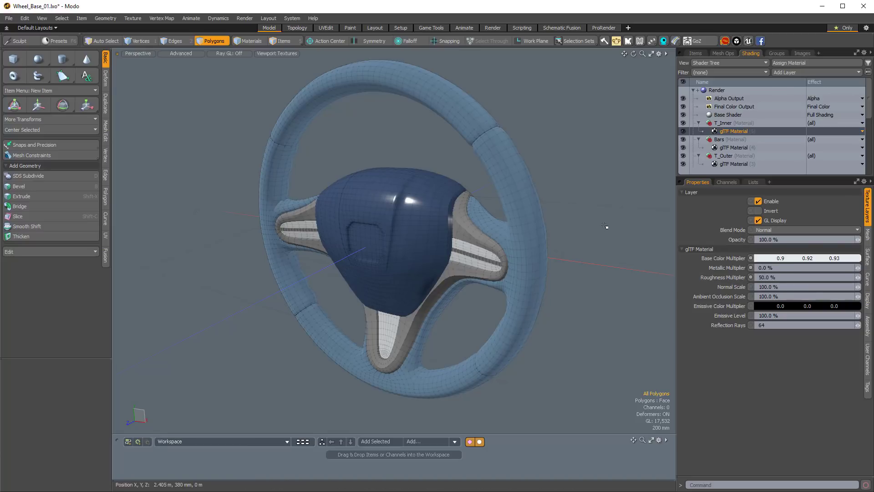
pyautogui.keyDown('alt'); pyautogui.moveTo(605, 224); pyautogui.dragTo(567, 191); pyautogui.keyUp('alt')
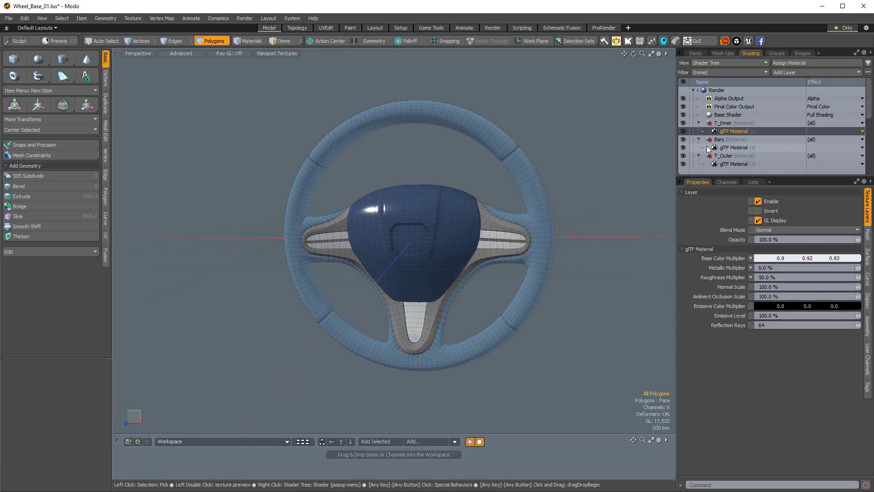
# Add a new PNG image map named Test to the Shader Tree, saved in the Temp_Bakes folder
pyautogui.moveTo(725, 177); pyautogui.dragTo(725, 200)
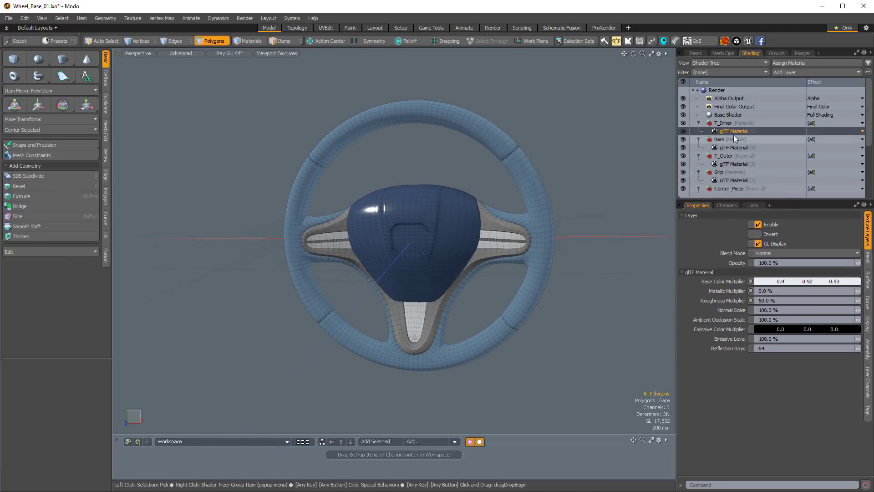
pyautogui.keyDown('ctrl'); pyautogui.click(734, 133); pyautogui.keyUp('ctrl')
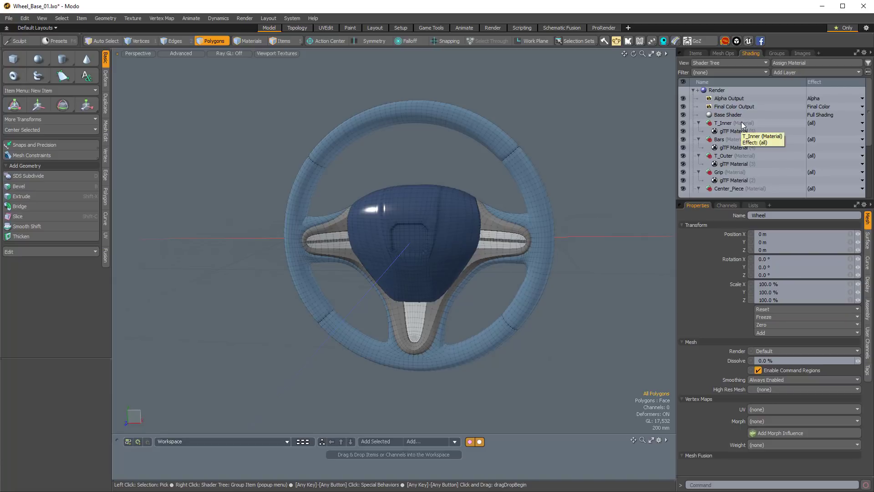
pyautogui.click(783, 72)
pyautogui.moveTo(770, 133)
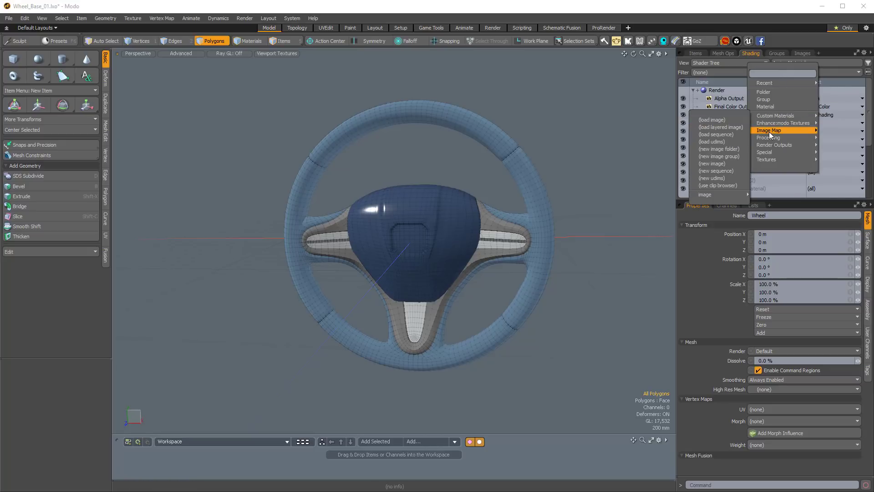
pyautogui.click(718, 163)
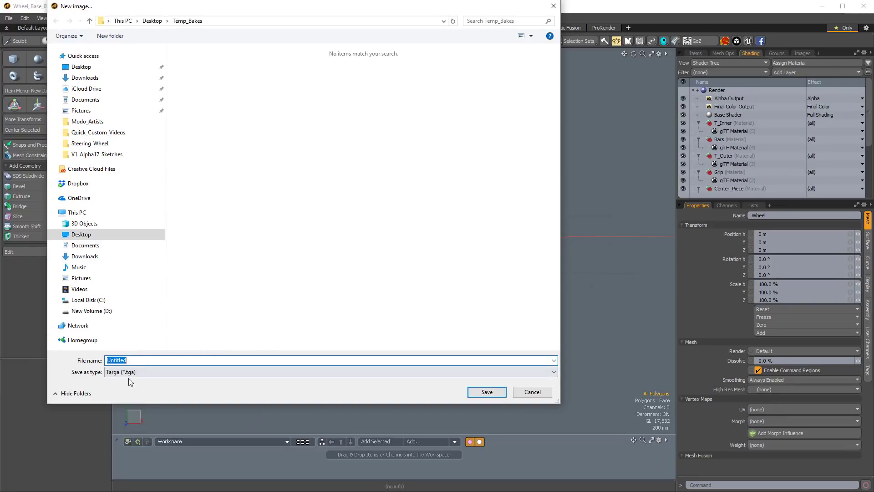
pyautogui.click(130, 372)
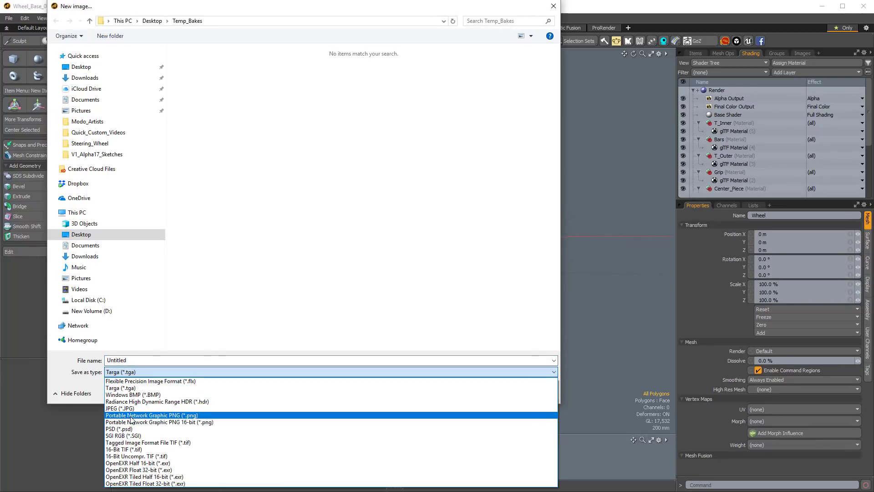
pyautogui.click(131, 416)
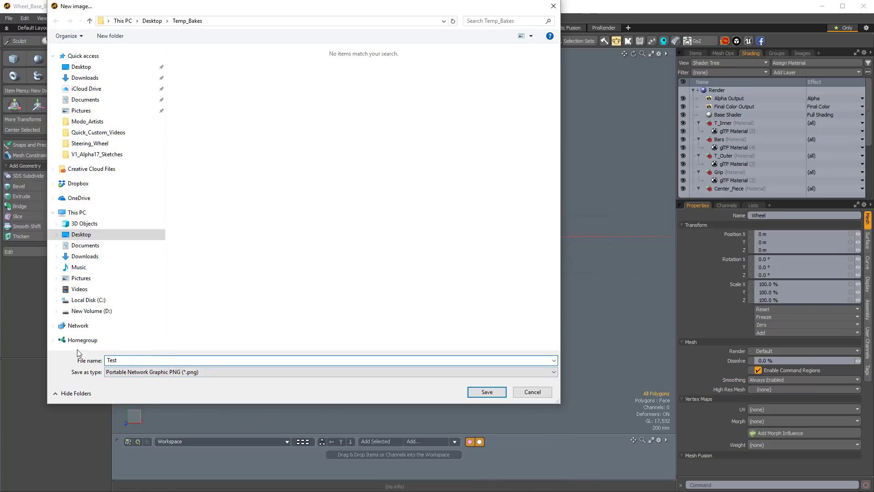
pyautogui.click(490, 392)
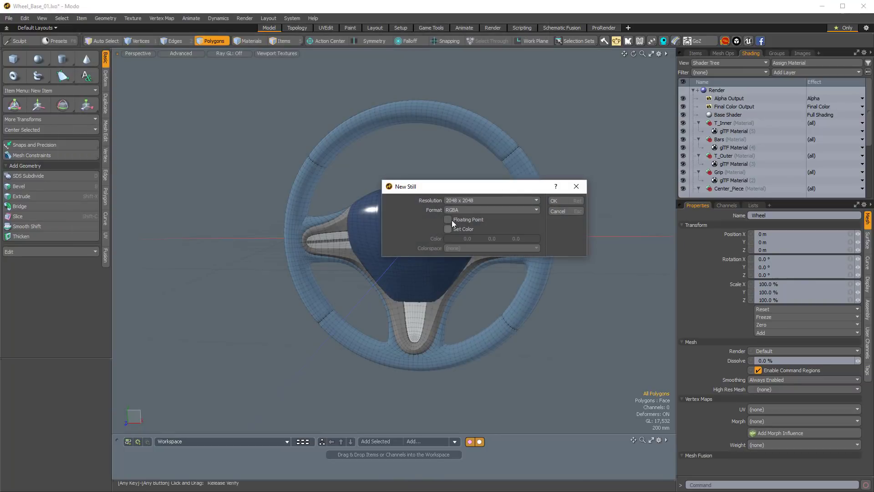
pyautogui.click(474, 200)
pyautogui.click(471, 193)
pyautogui.click(555, 201)
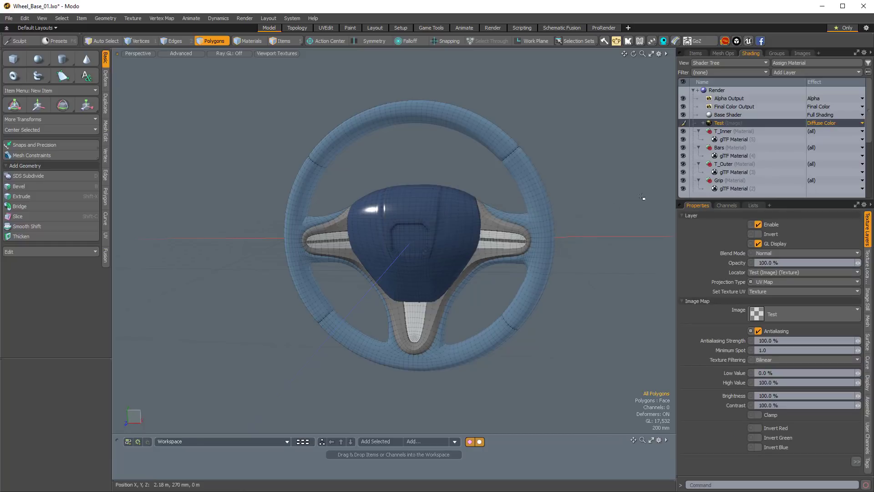
# Examine the glTF effects available for the Test image map and enlarge the Shader Tree to list all materials
pyautogui.click(821, 123)
pyautogui.moveTo(799, 165)
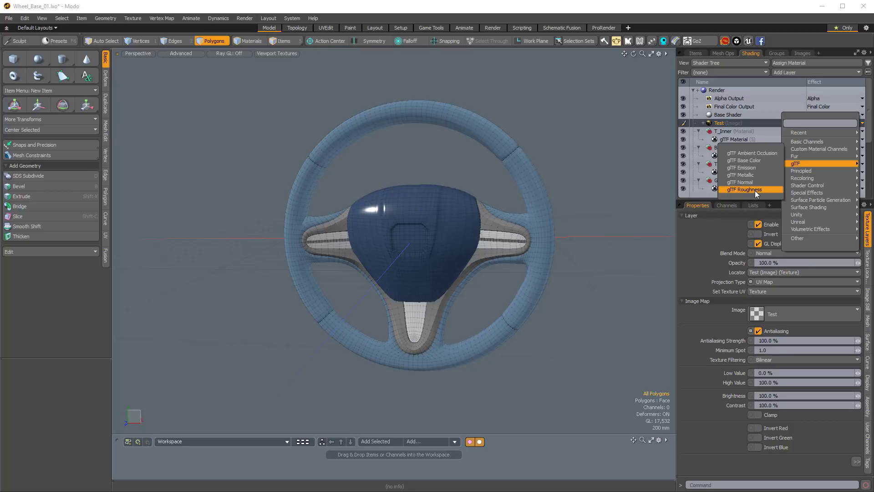
pyautogui.click(747, 14)
pyautogui.keyDown('alt'); pyautogui.moveTo(520, 199); pyautogui.dragTo(443, 244); pyautogui.keyUp('alt')
pyautogui.keyDown('alt'); pyautogui.keyDown('shift'); pyautogui.moveTo(443, 244); pyautogui.dragTo(412, 267); pyautogui.keyUp('shift'); pyautogui.keyUp('alt')
pyautogui.keyDown('alt'); pyautogui.moveTo(412, 268); pyautogui.dragTo(460, 260); pyautogui.keyUp('alt')
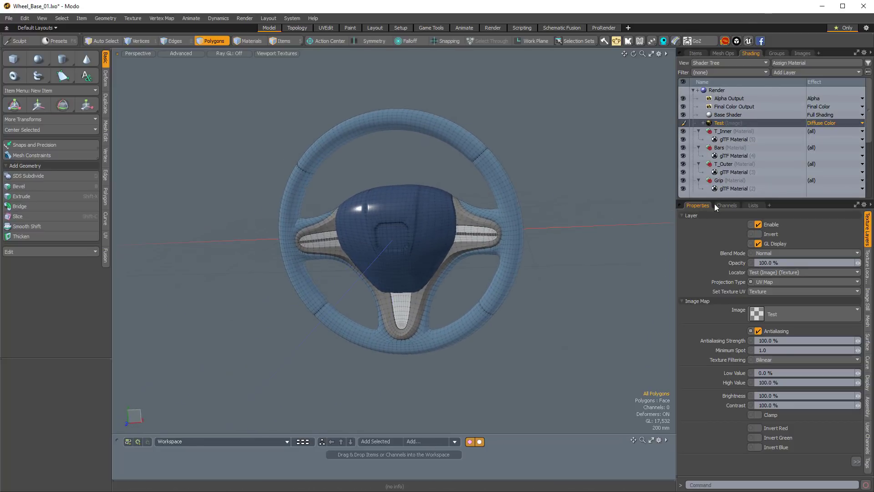
pyautogui.moveTo(715, 203); pyautogui.dragTo(718, 250)
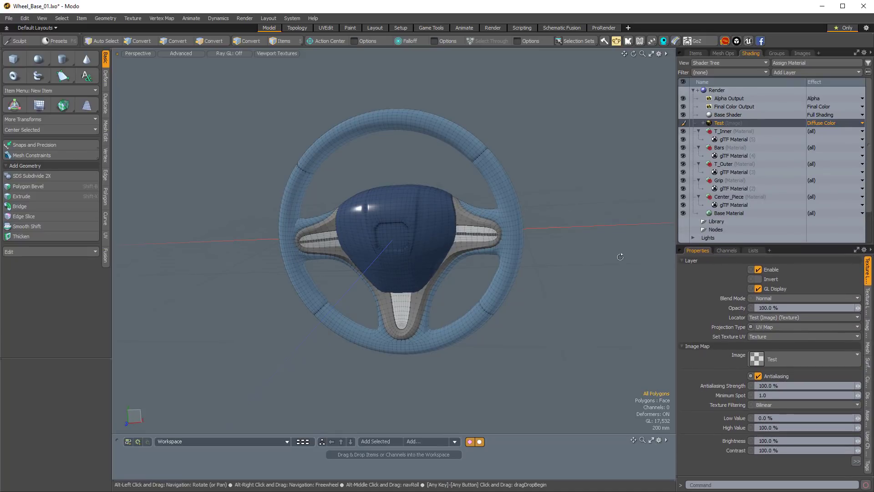
pyautogui.keyDown('alt'); pyautogui.moveTo(473, 301); pyautogui.dragTo(463, 219); pyautogui.keyUp('alt')
# Unmerge the Wheel mesh into separate mesh items
pyautogui.click(696, 53)
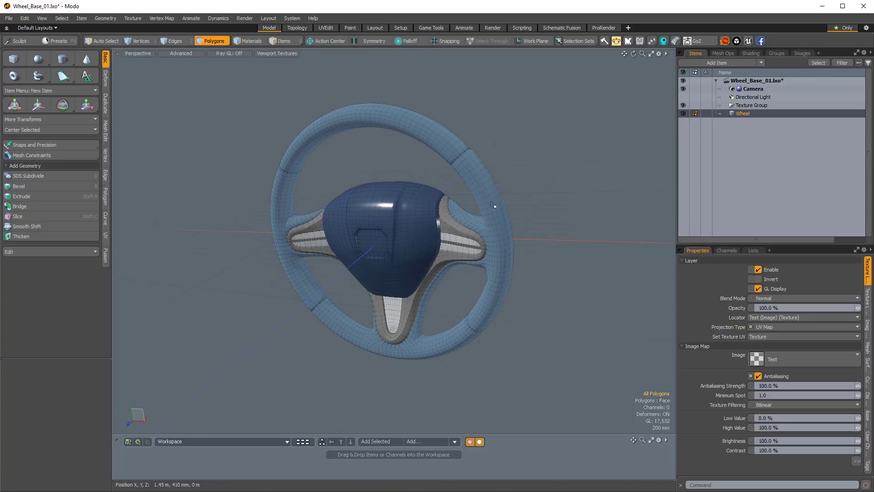
pyautogui.click(750, 54)
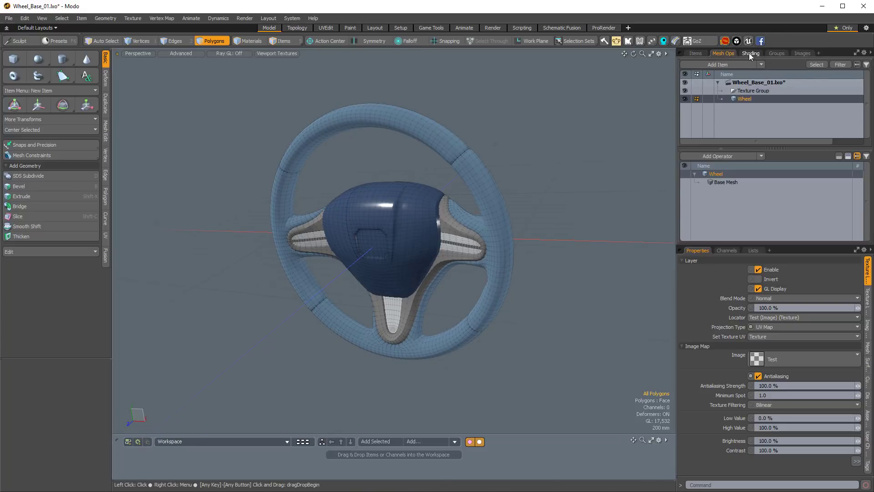
pyautogui.click(694, 54)
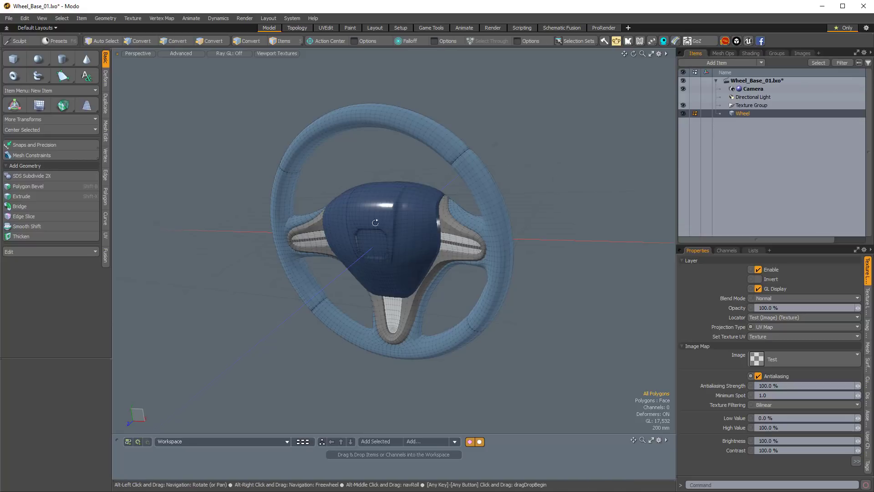
pyautogui.keyDown('alt'); pyautogui.moveTo(412, 214); pyautogui.dragTo(427, 225); pyautogui.keyUp('alt')
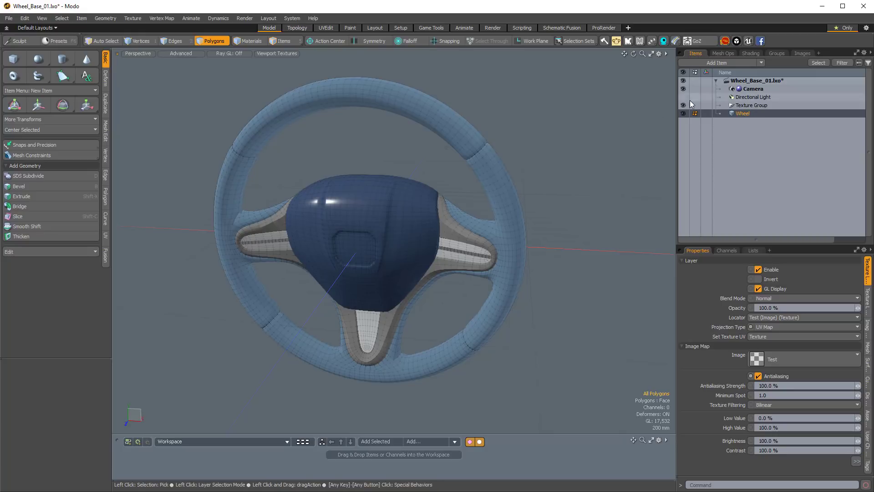
pyautogui.rightClick(741, 115)
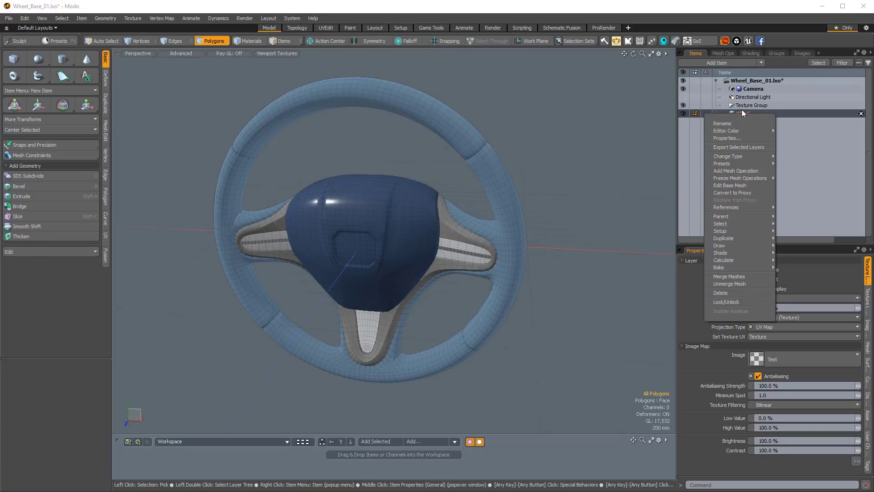
pyautogui.click(729, 284)
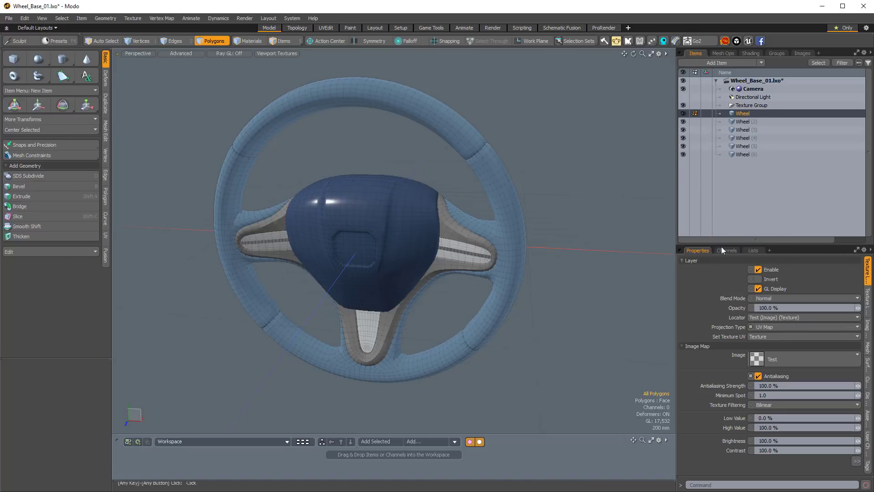
pyautogui.keyDown('alt'); pyautogui.moveTo(414, 216); pyautogui.dragTo(415, 147); pyautogui.keyUp('alt')
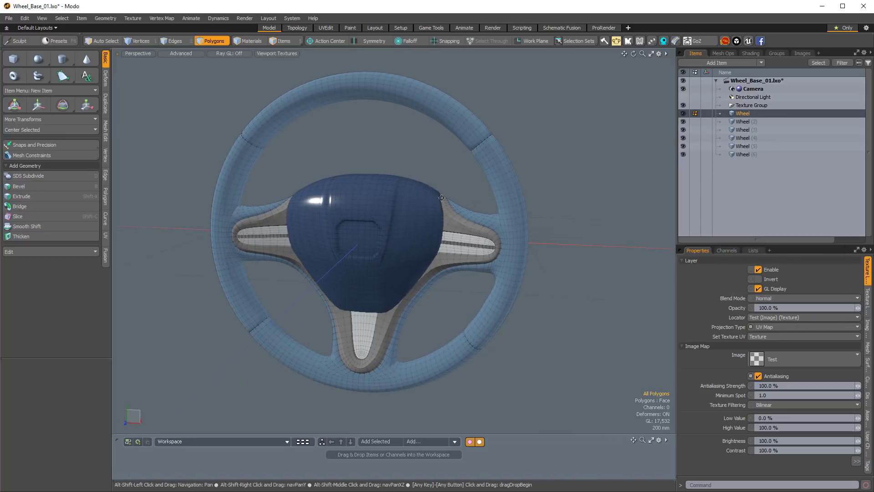
pyautogui.keyDown('alt'); pyautogui.keyDown('shift'); pyautogui.moveTo(442, 198); pyautogui.dragTo(517, 216); pyautogui.keyUp('shift'); pyautogui.keyUp('alt')
# Select the two thin horizontal bar items in the side spokes and merge them into one mesh with transform compensation
pyautogui.doubleClick(426, 201)
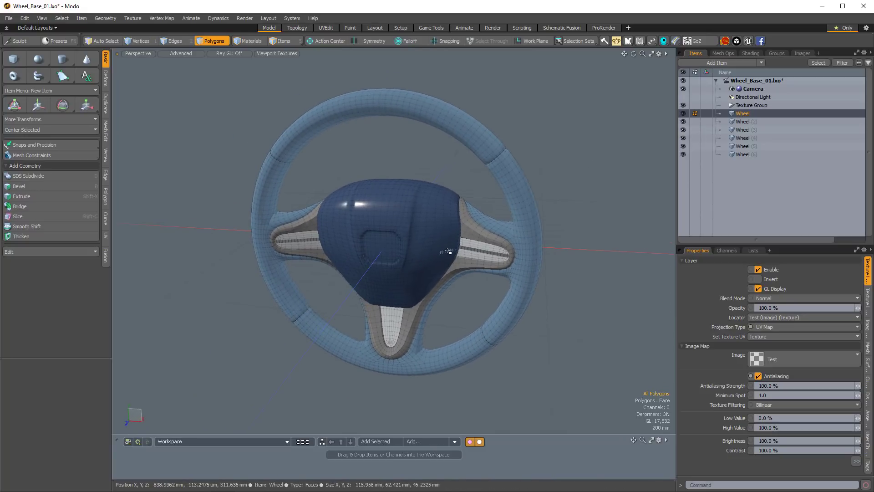
pyautogui.keyDown('alt'); pyautogui.moveTo(449, 252); pyautogui.dragTo(478, 231); pyautogui.keyUp('alt')
pyautogui.scroll(3, 478, 231)
pyautogui.press('5')
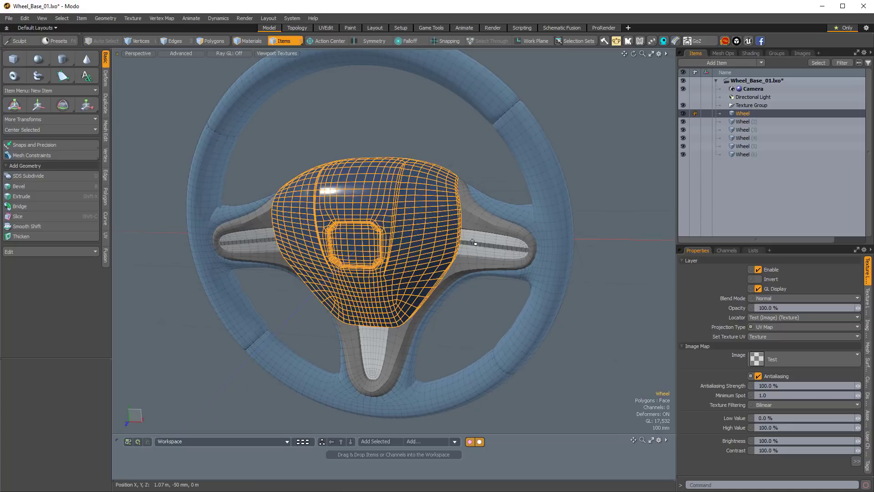
pyautogui.click(474, 243)
pyautogui.keyDown('shift'); pyautogui.click(261, 240); pyautogui.keyUp('shift')
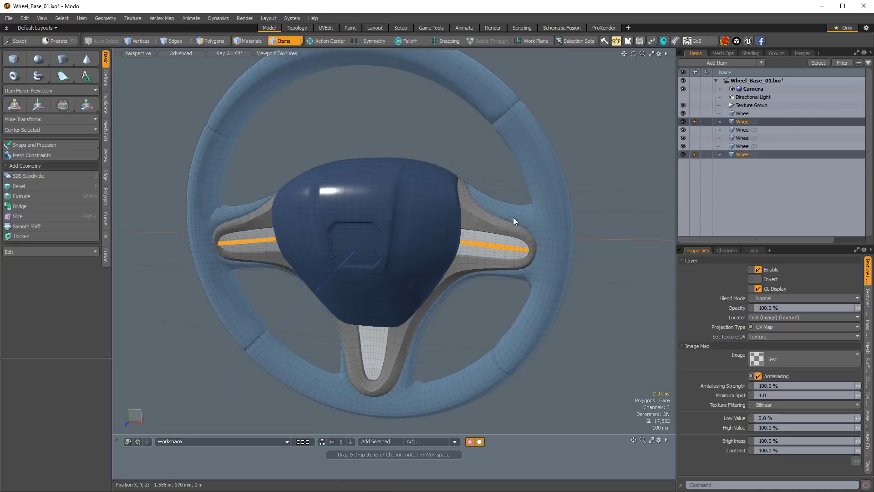
pyautogui.rightClick(744, 121)
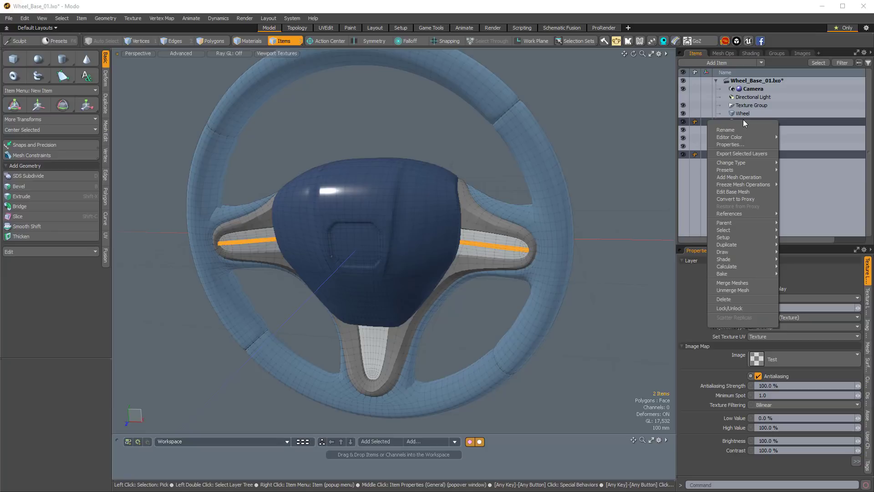
pyautogui.click(728, 283)
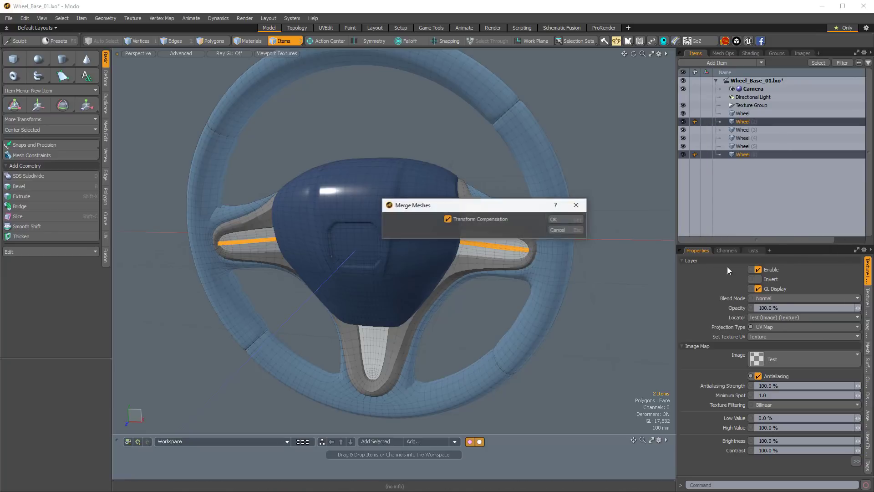
pyautogui.click(561, 219)
pyautogui.click(543, 219)
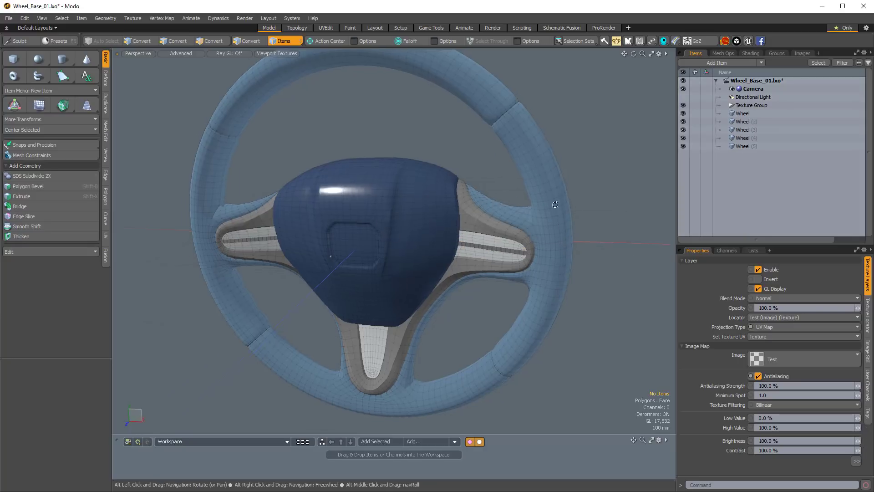
# Select individual wheel parts to check how the mesh is separated, ending with nothing selected
pyautogui.click(483, 240)
pyautogui.click(471, 252)
pyautogui.click(401, 269)
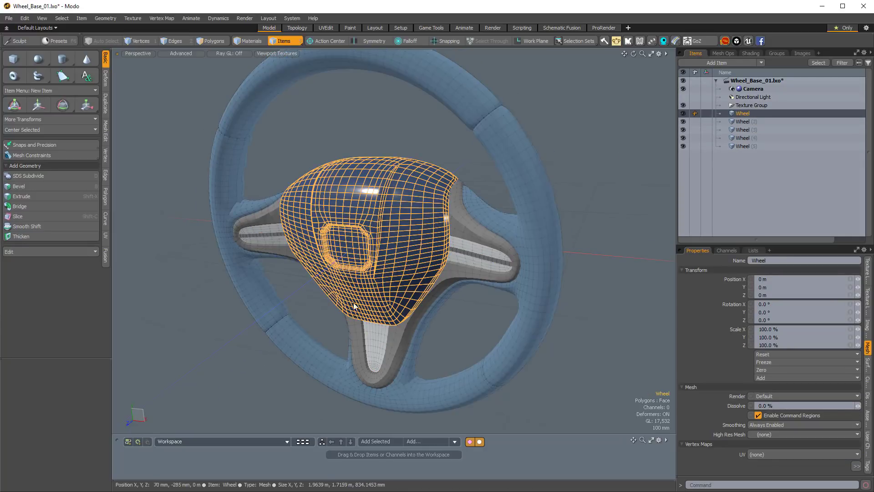
pyautogui.click(370, 330)
pyautogui.click(401, 329)
pyautogui.click(597, 310)
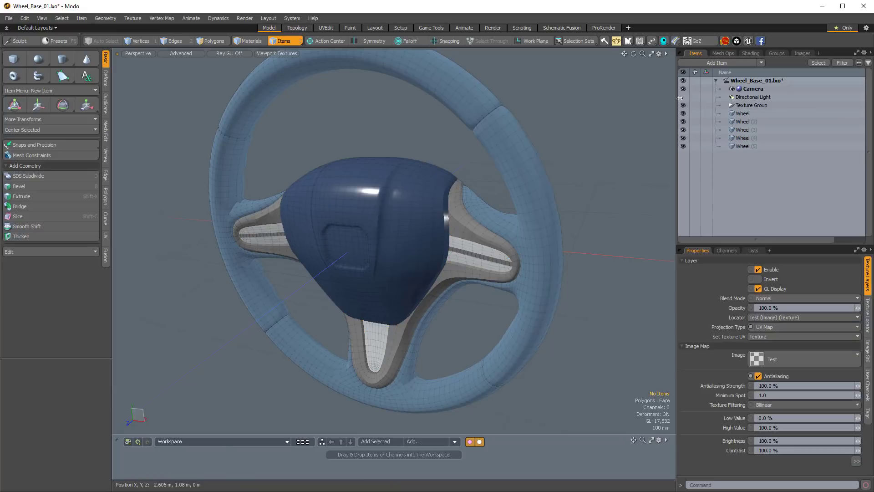
# Delete the Test image map from the Shader Tree
pyautogui.click(746, 53)
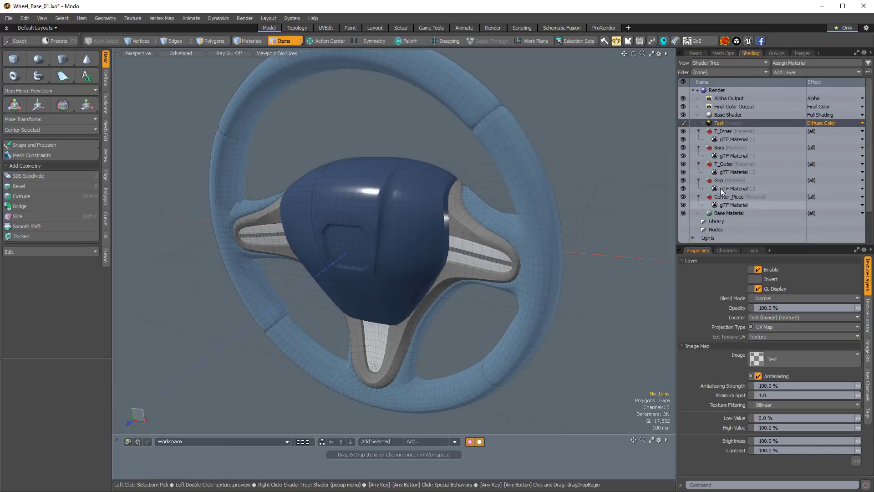
pyautogui.rightClick(720, 122)
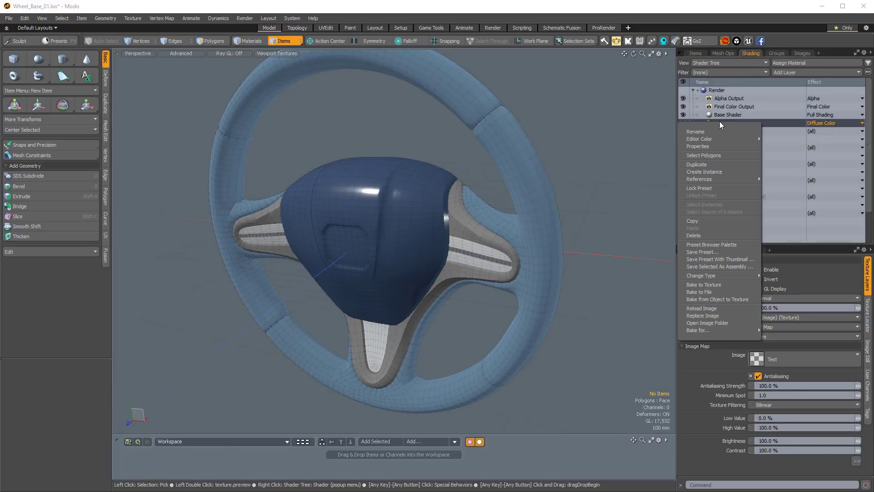
pyautogui.click(694, 236)
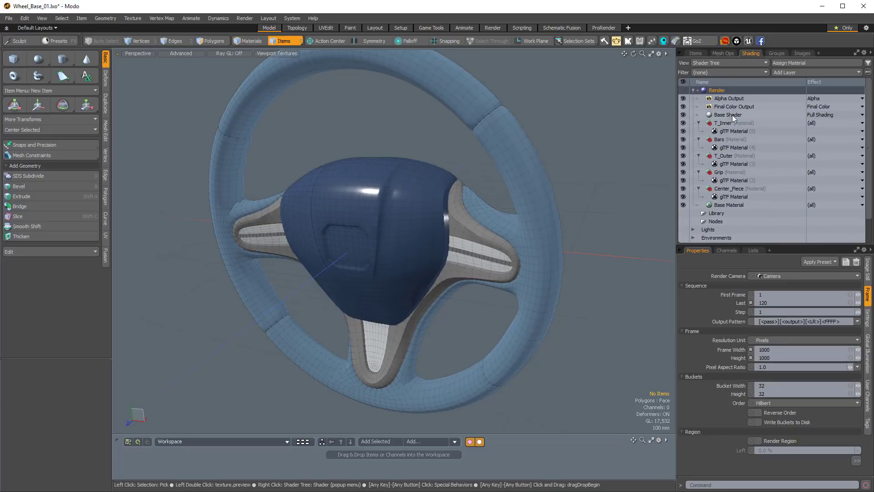
# Collapse the T_Inner, Bars, T_Outer, Grip and Center_Piece material groups in the Shader Tree
pyautogui.click(699, 123)
pyautogui.click(698, 132)
pyautogui.click(699, 140)
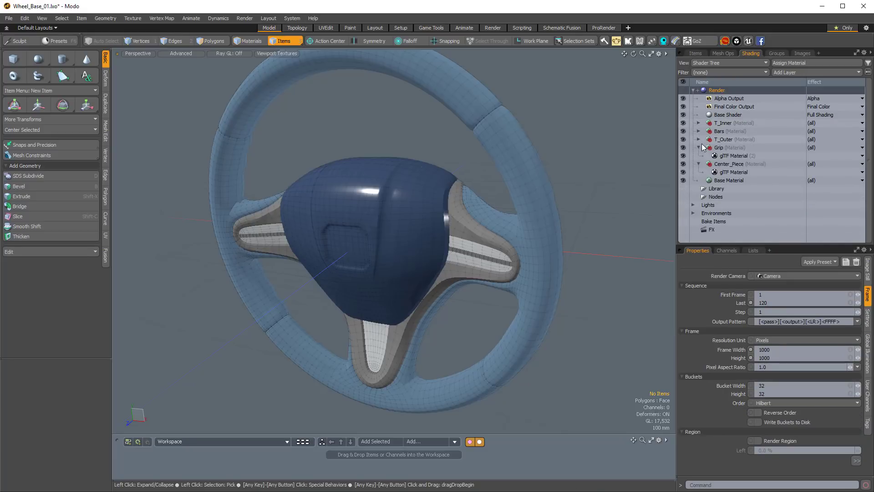
pyautogui.click(699, 147)
pyautogui.click(699, 156)
# Export the scene to the Steering_Wheel folder as Wheel_Base_01 in the glTF v2 (*.glb) format
pyautogui.keyDown('alt'); pyautogui.moveTo(528, 192); pyautogui.dragTo(565, 182); pyautogui.keyUp('alt')
pyautogui.keyDown('ctrl'); pyautogui.keyDown('alt'); pyautogui.moveTo(564, 182); pyautogui.dragTo(473, 178); pyautogui.keyUp('alt'); pyautogui.keyUp('ctrl')
pyautogui.keyDown('alt'); pyautogui.moveTo(474, 178); pyautogui.dragTo(419, 158); pyautogui.keyUp('alt')
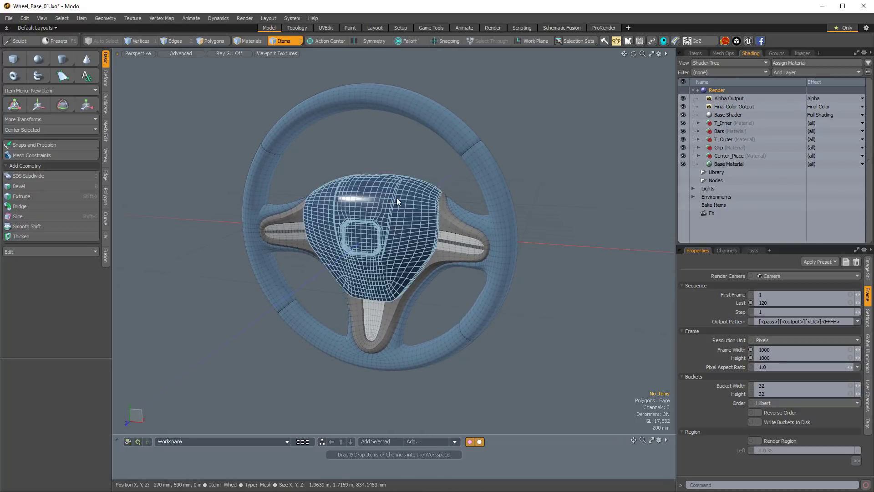
pyautogui.click(8, 18)
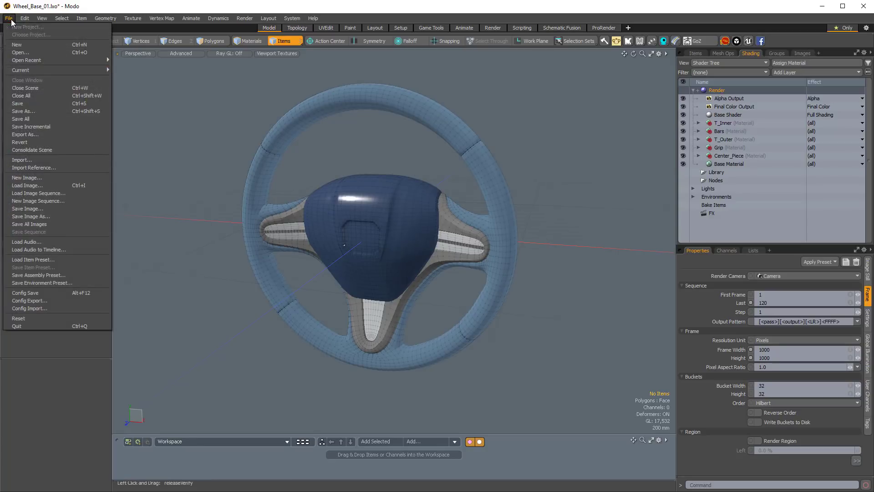
pyautogui.click(31, 135)
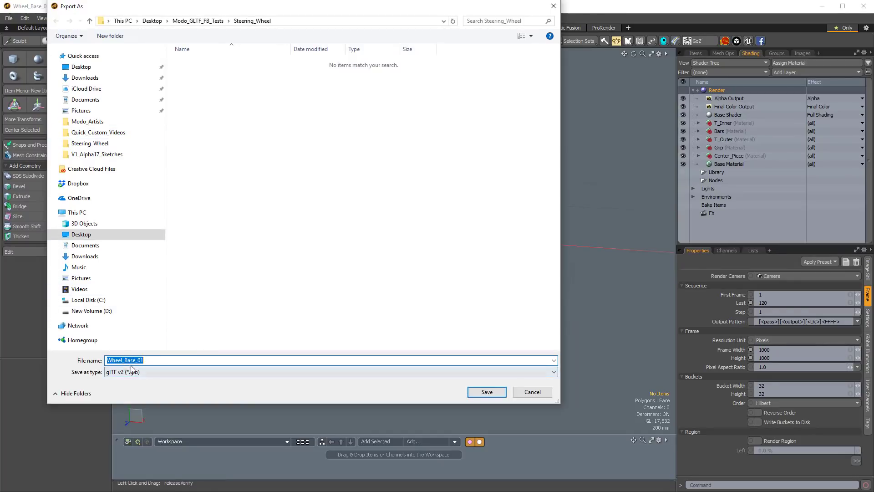
pyautogui.click(116, 372)
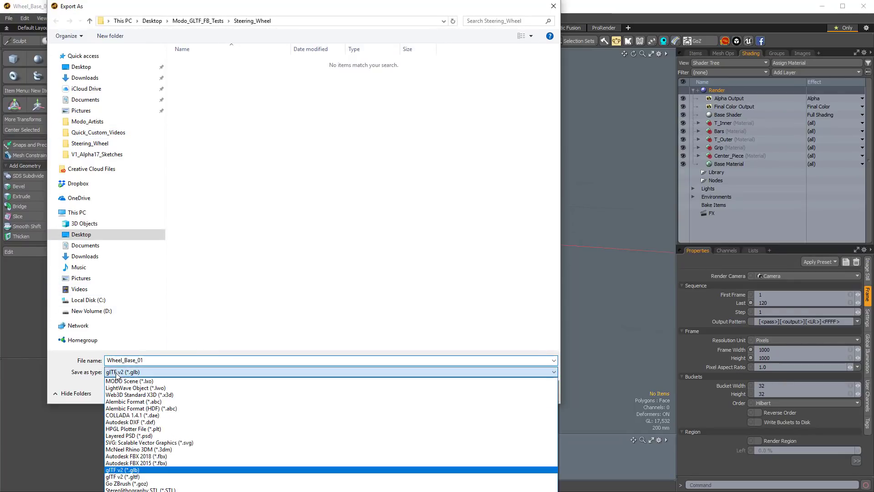
pyautogui.scroll(-2, 118, 455)
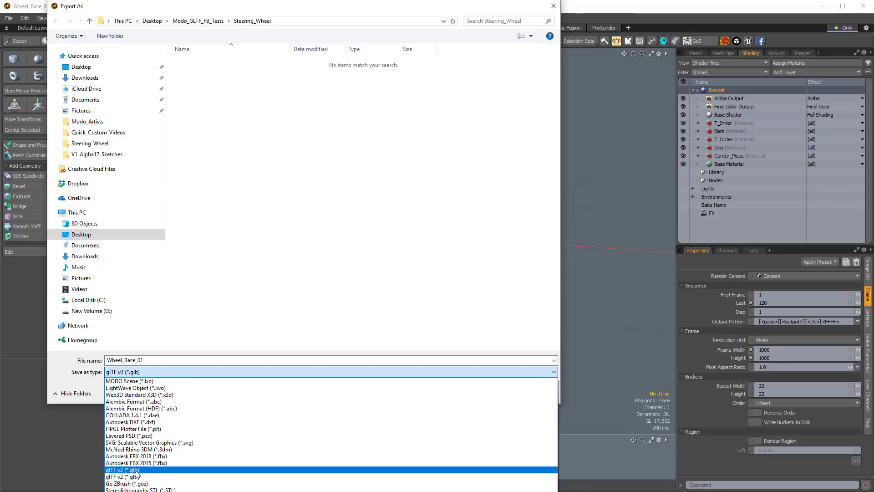
pyautogui.click(135, 470)
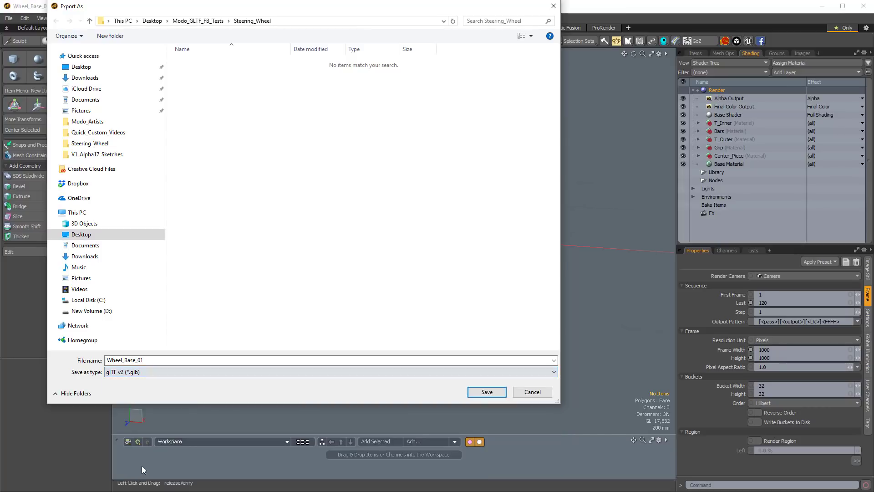
pyautogui.click(487, 393)
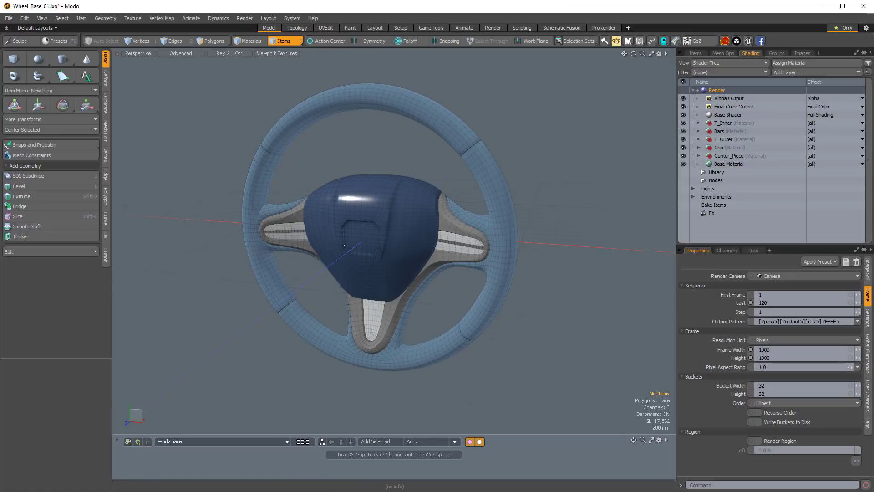
# Switch to the Facebook profile in the browser and look through the existing 3D posts, returning to the post composer
pyautogui.click(371, 491)
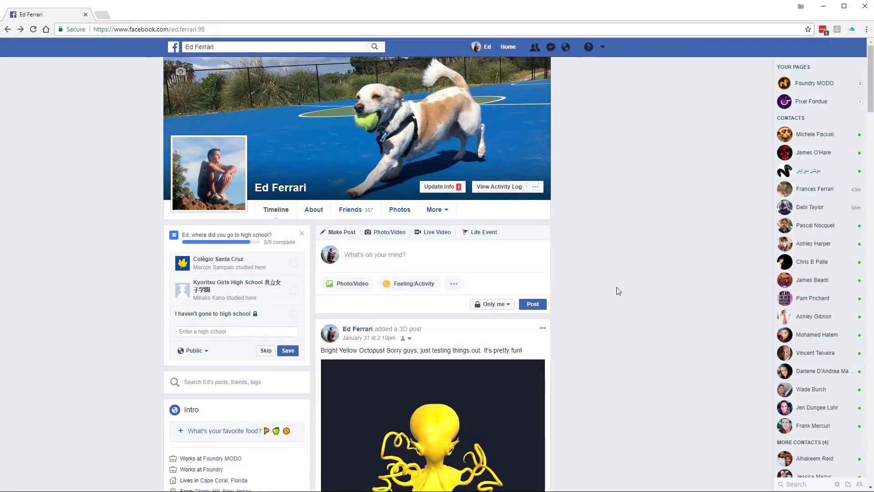
pyautogui.scroll(-4, 607, 284)
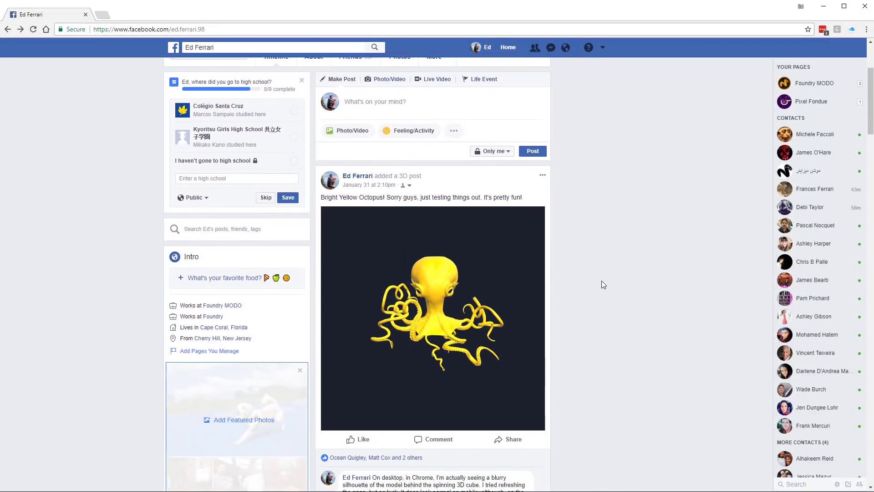
pyautogui.moveTo(466, 278); pyautogui.dragTo(435, 266)
pyautogui.scroll(-1, 641, 257)
pyautogui.scroll(-8, 611, 261)
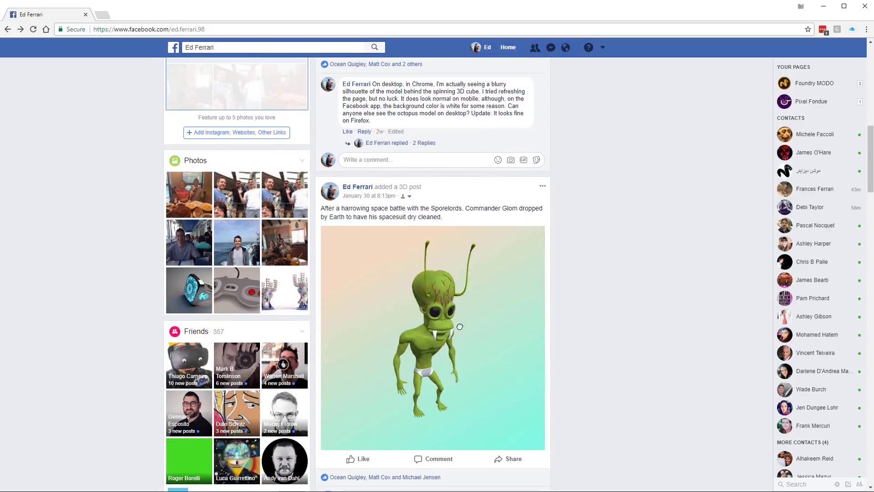
pyautogui.scroll(10, 631, 296)
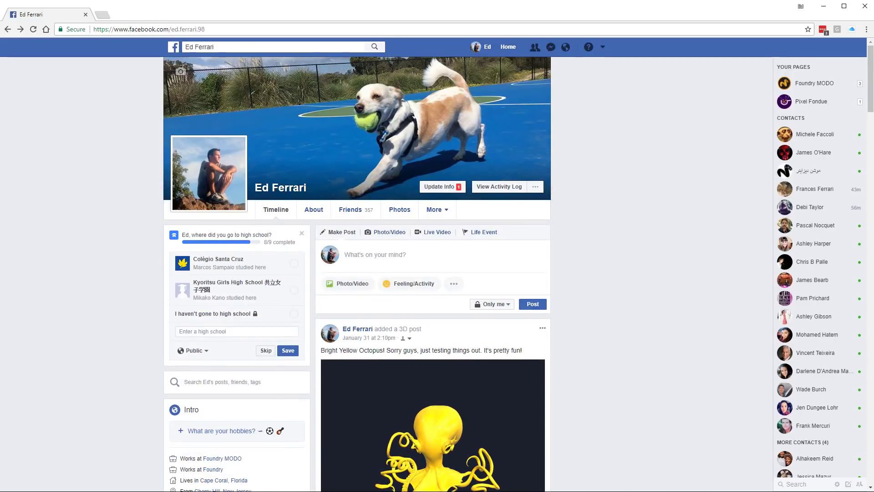
# Add the exported Wheel_Base_01 file from the Steering_Wheel folder to a new Facebook post
pyautogui.hotkey('alt', 'Tab')
pyautogui.click(732, 137)
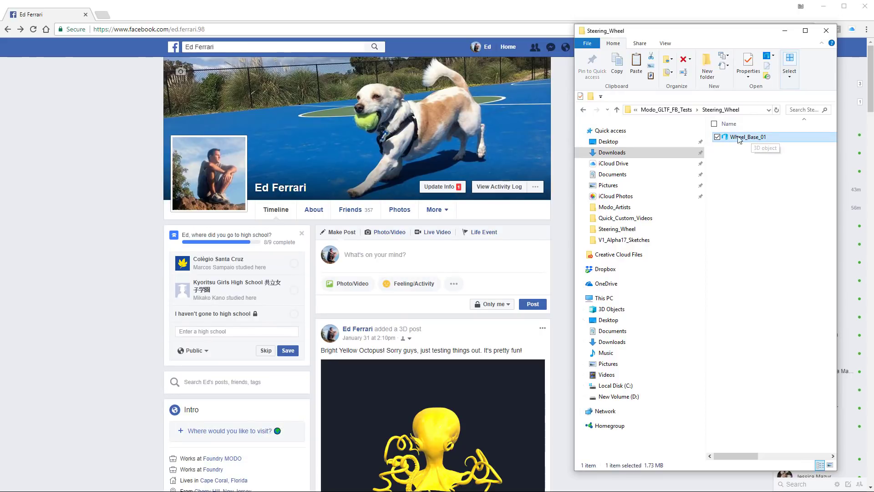
pyautogui.moveTo(747, 138); pyautogui.dragTo(394, 269)
pyautogui.moveTo(395, 269); pyautogui.dragTo(396, 270)
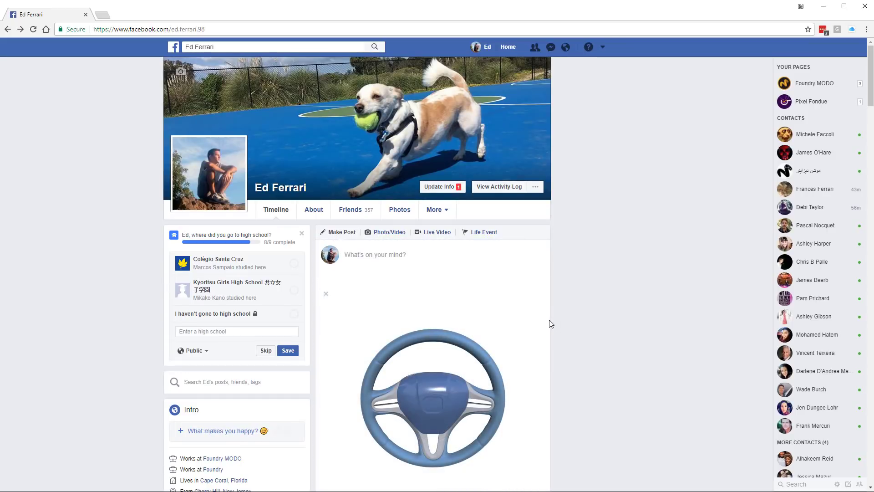
# Inspect the steering wheel in the post's 3D preview from several angles and distances to check its materials
pyautogui.scroll(-1, 562, 321)
pyautogui.scroll(-1, 564, 318)
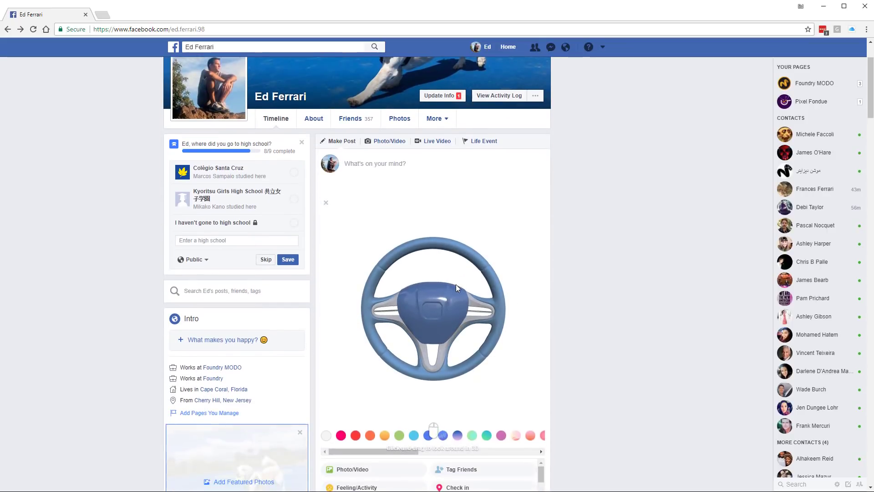
pyautogui.moveTo(458, 284); pyautogui.dragTo(422, 305)
pyautogui.moveTo(426, 292)
pyautogui.mouseDown(button='right')
pyautogui.moveTo(400, 266)
pyautogui.moveTo(388, 326)
pyautogui.moveTo(472, 280)
pyautogui.moveTo(374, 282)
pyautogui.moveTo(468, 265)
pyautogui.moveTo(381, 259)
pyautogui.moveTo(383, 293)
pyautogui.moveTo(426, 290)
pyautogui.mouseUp(button='right')
pyautogui.moveTo(425, 290); pyautogui.dragTo(430, 288)
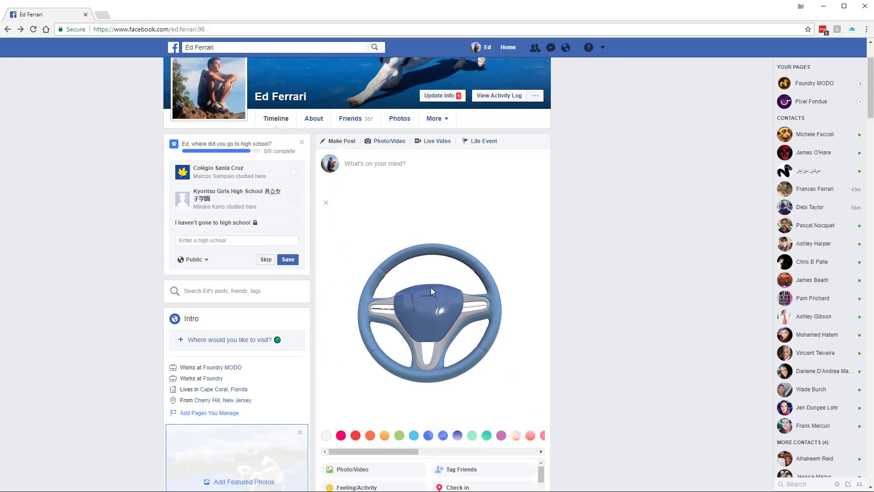
pyautogui.scroll(5, 434, 288)
pyautogui.scroll(-5, 439, 297)
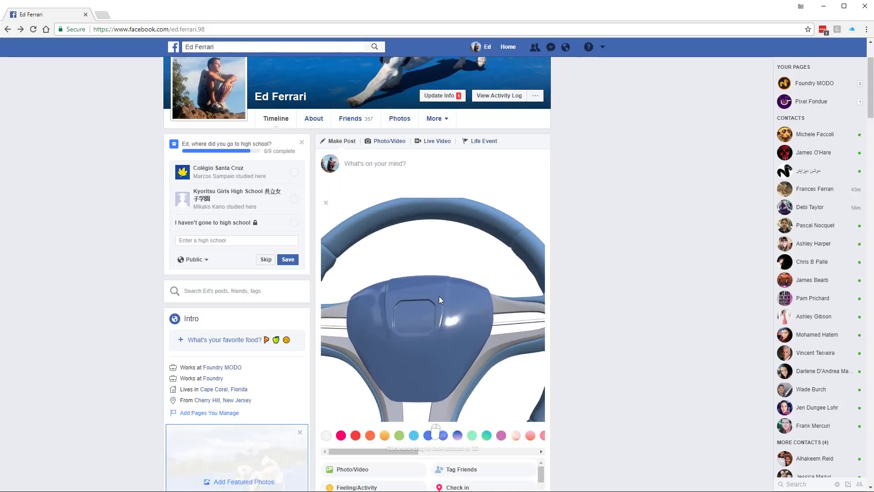
pyautogui.moveTo(375, 257); pyautogui.dragTo(414, 318)
pyautogui.scroll(5, 414, 318)
pyautogui.scroll(-5, 413, 318)
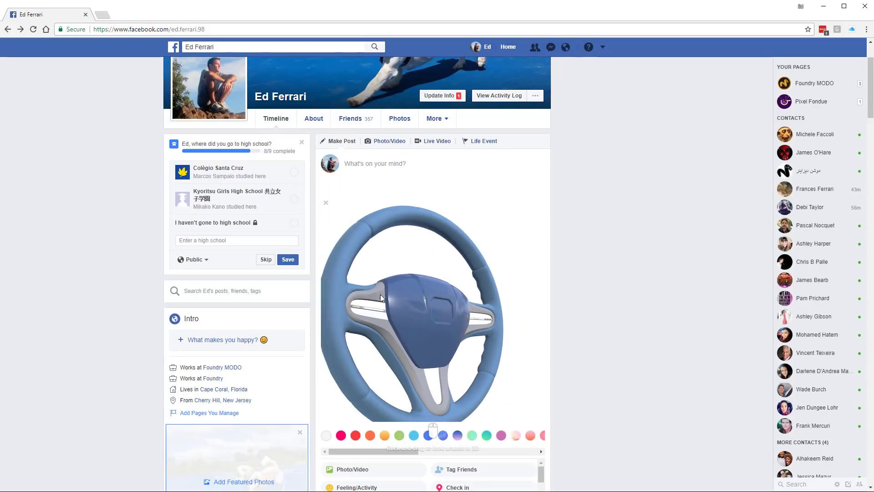
pyautogui.moveTo(380, 294)
pyautogui.mouseDown()
pyautogui.moveTo(452, 289)
pyautogui.moveTo(376, 294)
pyautogui.mouseUp()
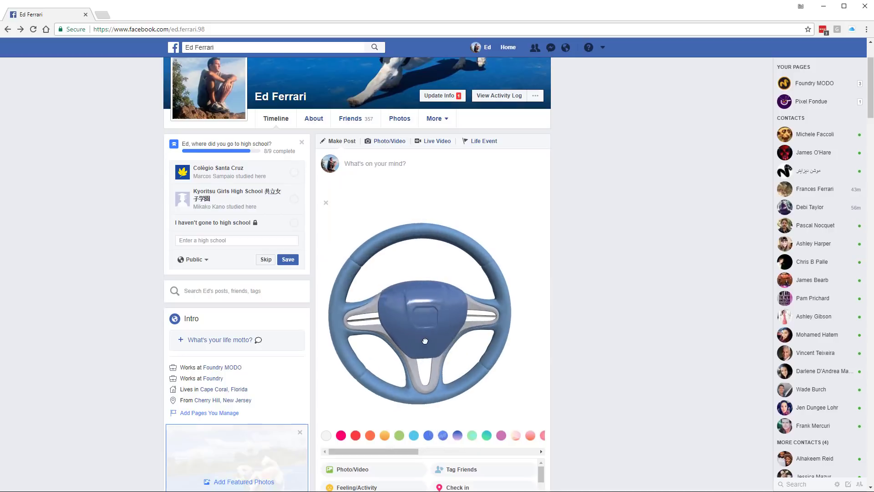
pyautogui.moveTo(425, 342); pyautogui.dragTo(406, 340)
pyautogui.scroll(3, 455, 328)
pyautogui.scroll(-4, 454, 328)
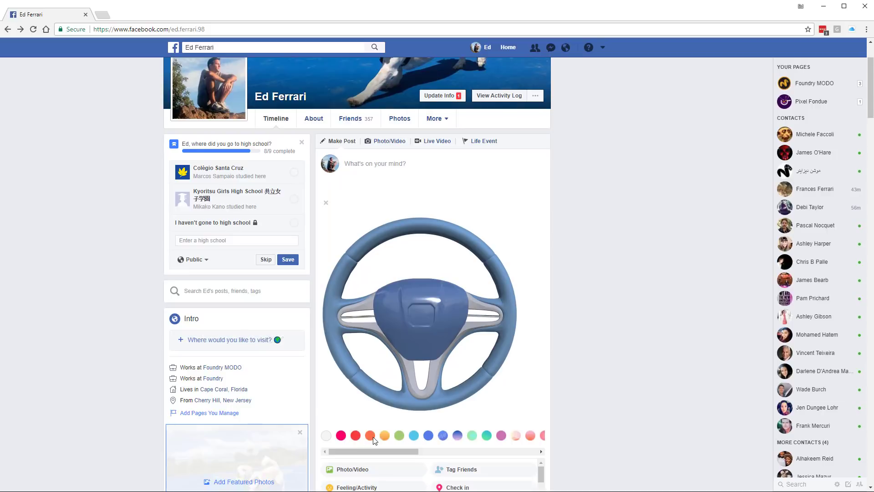
# Try several backgrounds behind the wheel: yellow-to-orange, blue-to-pink, pastel hills, teal dash pattern and pink-to-orange
pyautogui.click(385, 435)
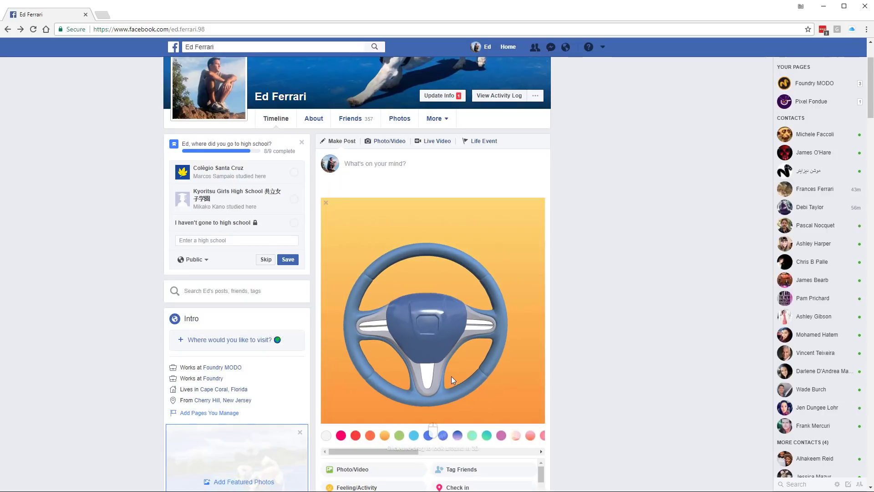
pyautogui.moveTo(400, 451); pyautogui.dragTo(421, 452)
pyautogui.click(389, 435)
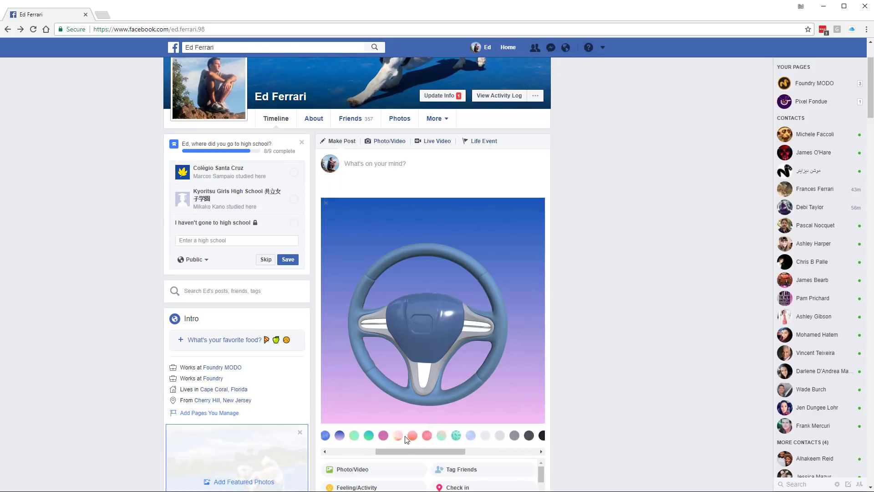
pyautogui.click(398, 435)
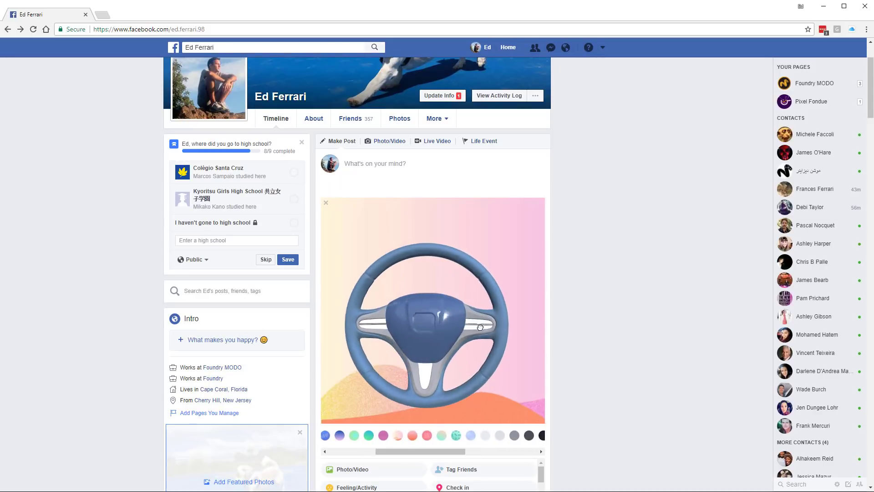
pyautogui.click(457, 435)
pyautogui.moveTo(435, 451)
pyautogui.mouseDown()
pyautogui.moveTo(382, 455)
pyautogui.moveTo(420, 453)
pyautogui.mouseUp()
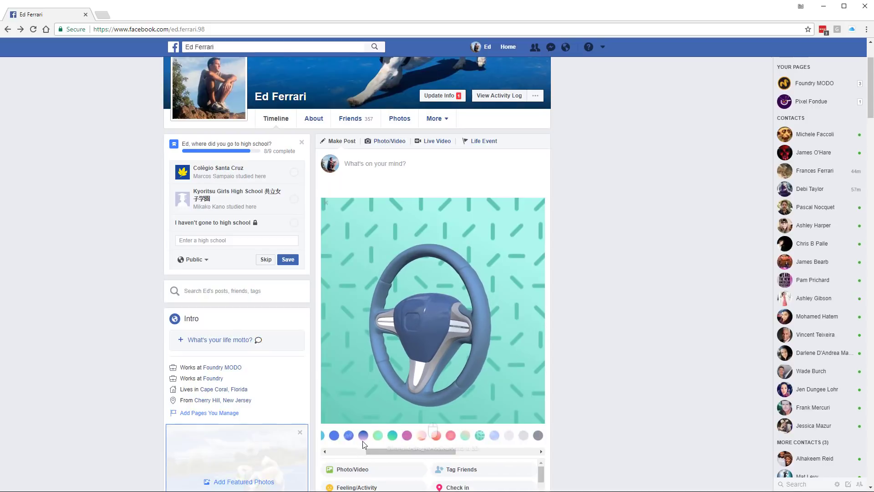
pyautogui.click(440, 438)
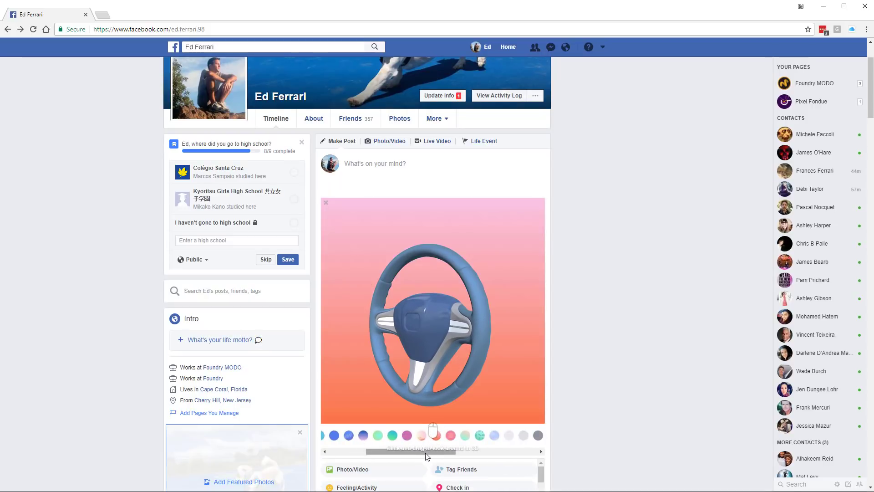
# Set the 3D post's background to the yellow-to-orange gradient and check the wheel against it
pyautogui.moveTo(428, 455); pyautogui.dragTo(390, 453)
pyautogui.click(385, 435)
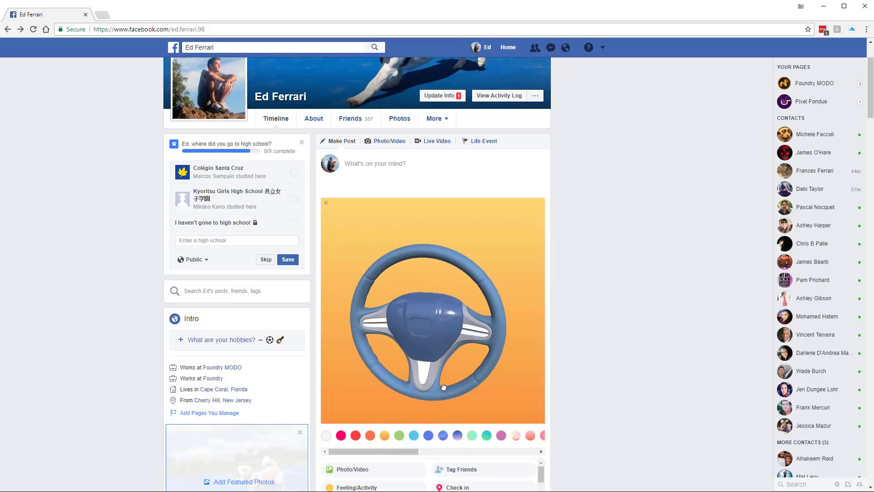
pyautogui.moveTo(444, 387); pyautogui.dragTo(460, 360)
pyautogui.scroll(-1, 460, 359)
pyautogui.scroll(1, 461, 359)
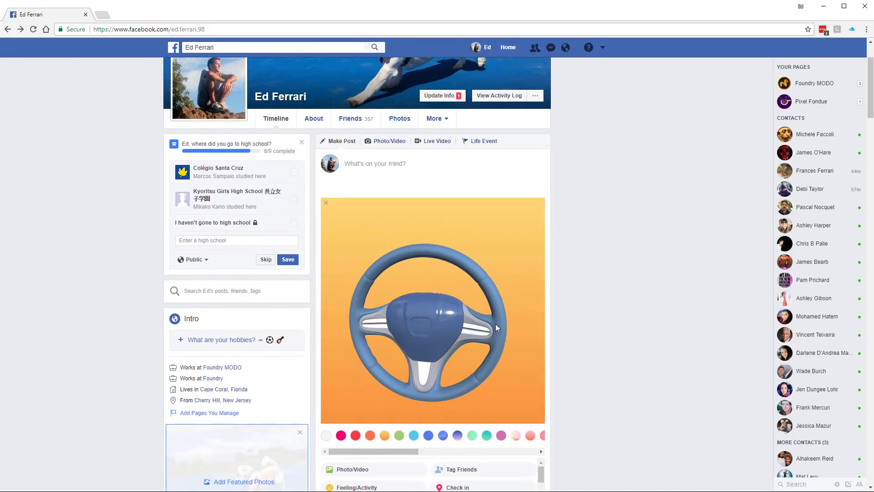
pyautogui.moveTo(448, 314); pyautogui.dragTo(450, 301)
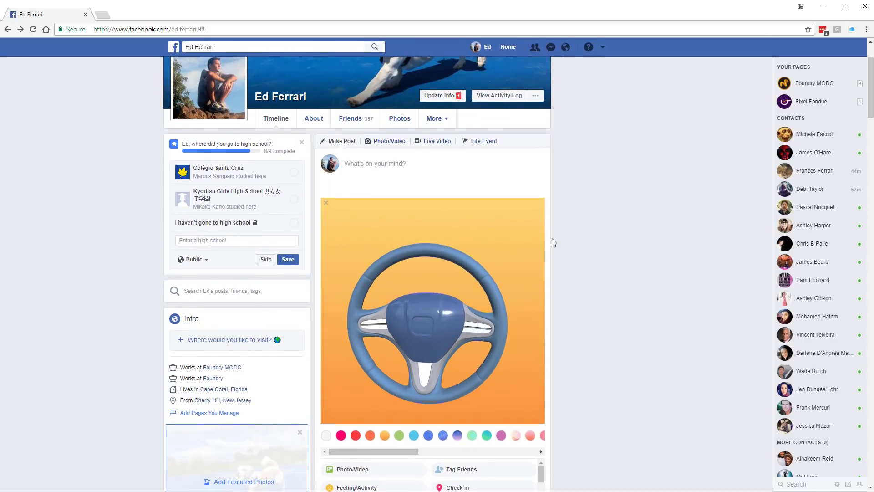